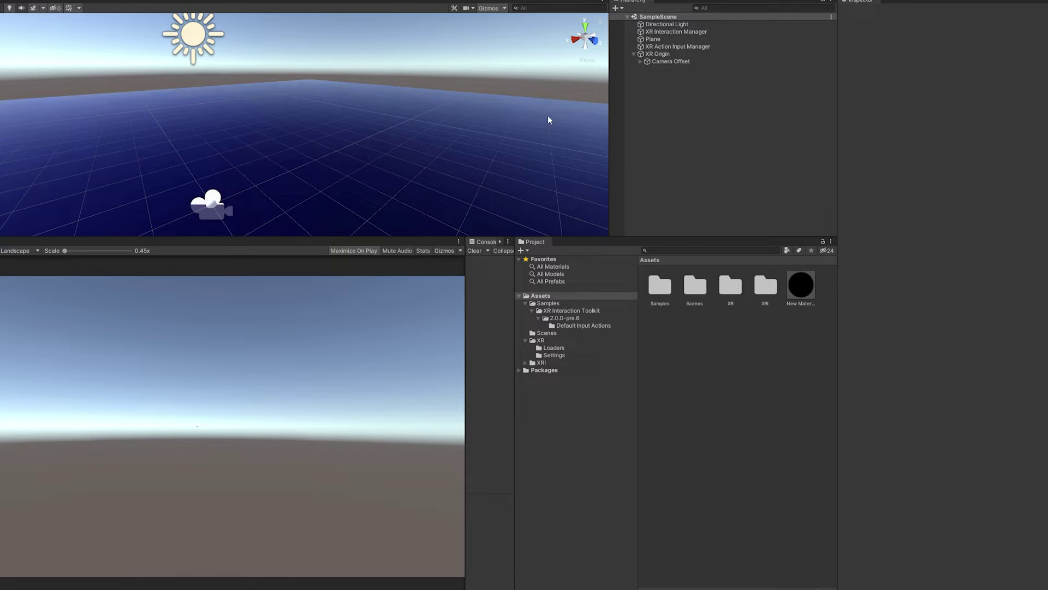
- Open the Package Manager from the Window menu, review the installed packages, and close it
key(alt+w)
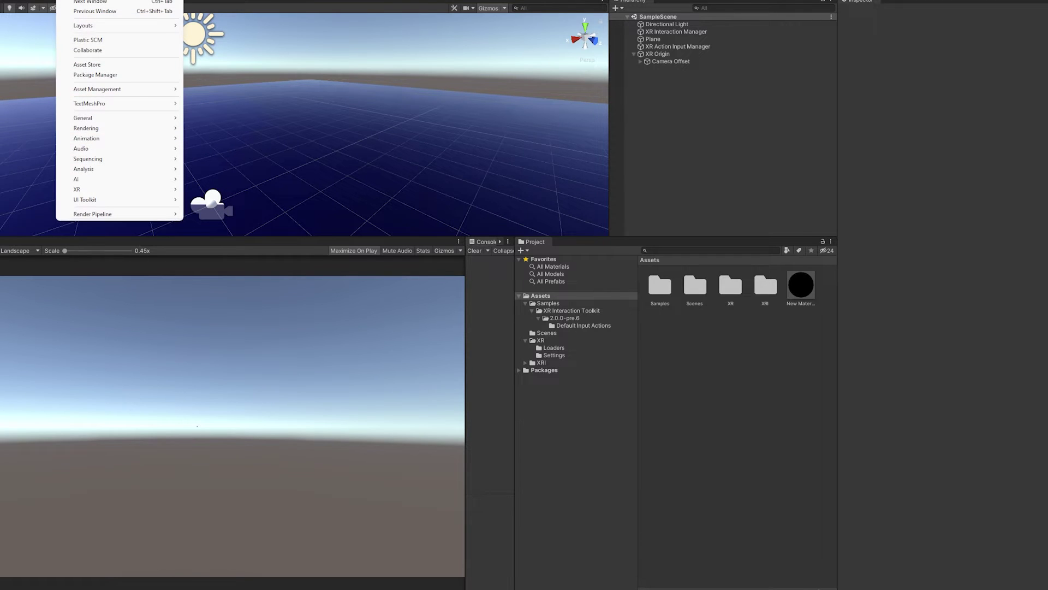
click(96, 75)
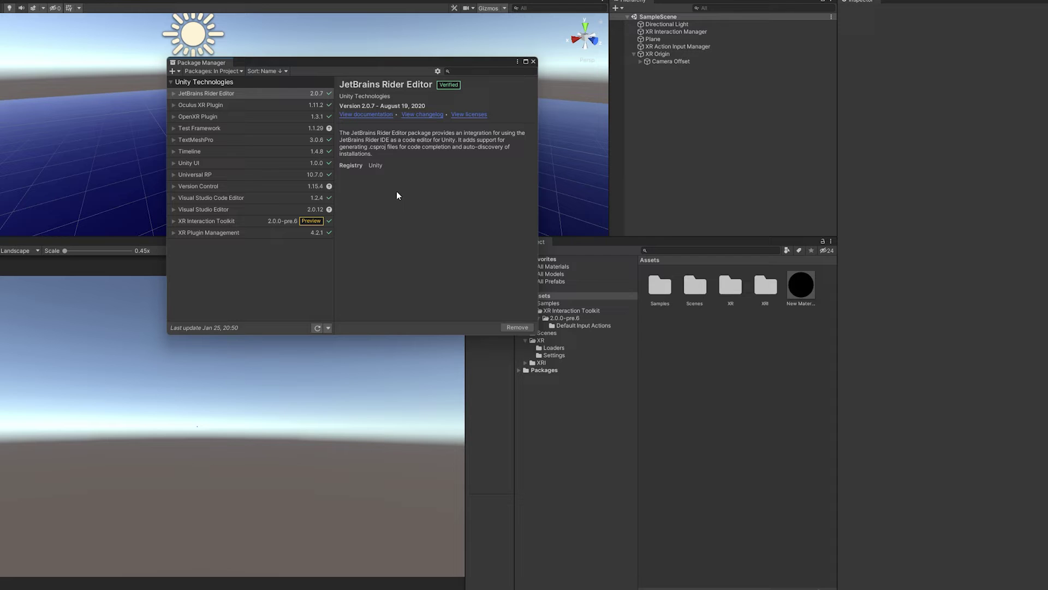
click(533, 61)
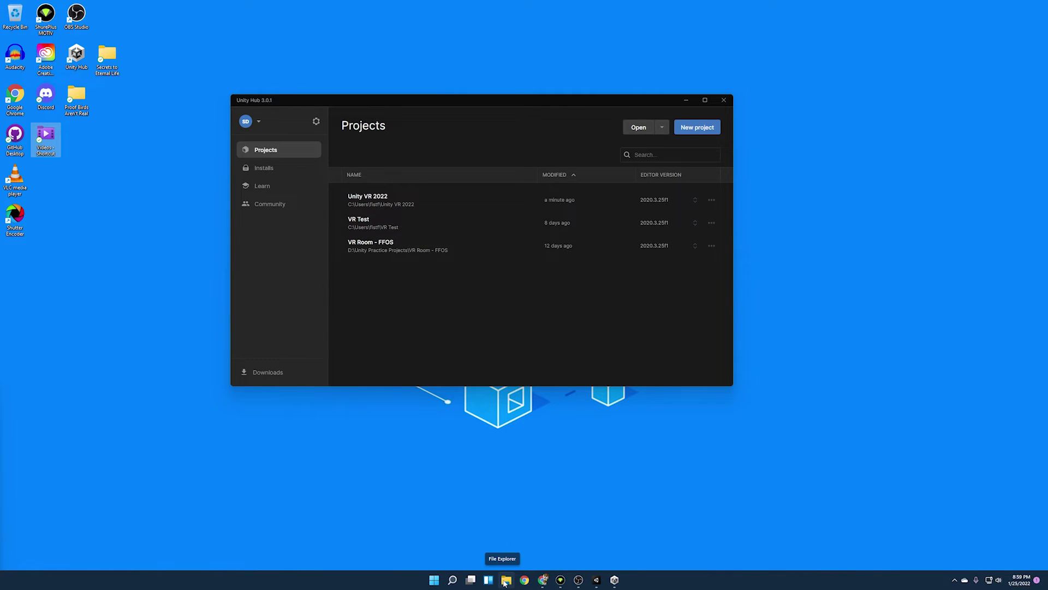
- Open File Explorer and browse to C:\Program Files\Unity
click(505, 581)
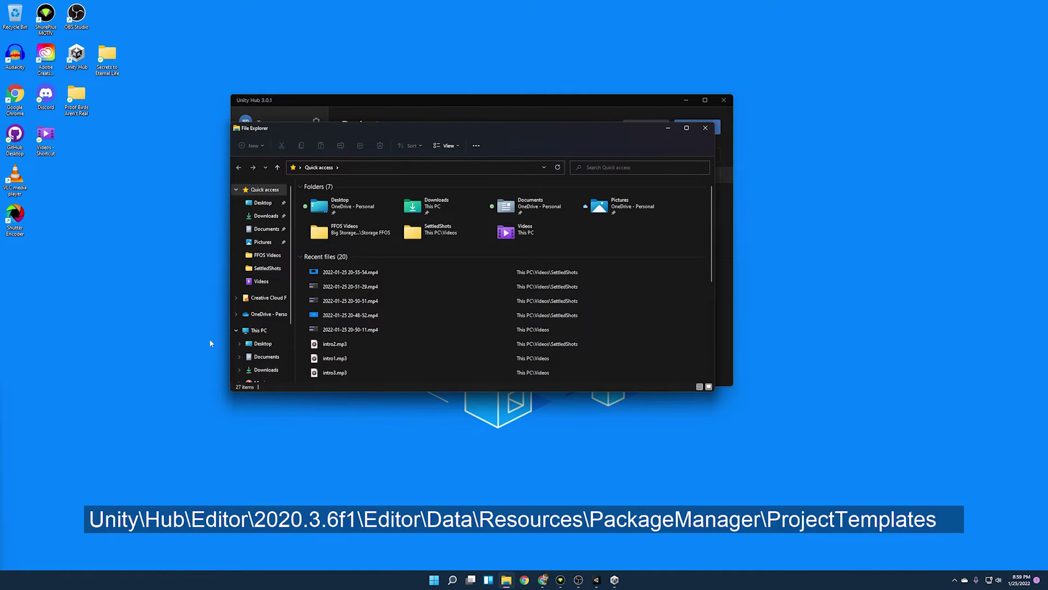
click(267, 331)
double_click(362, 261)
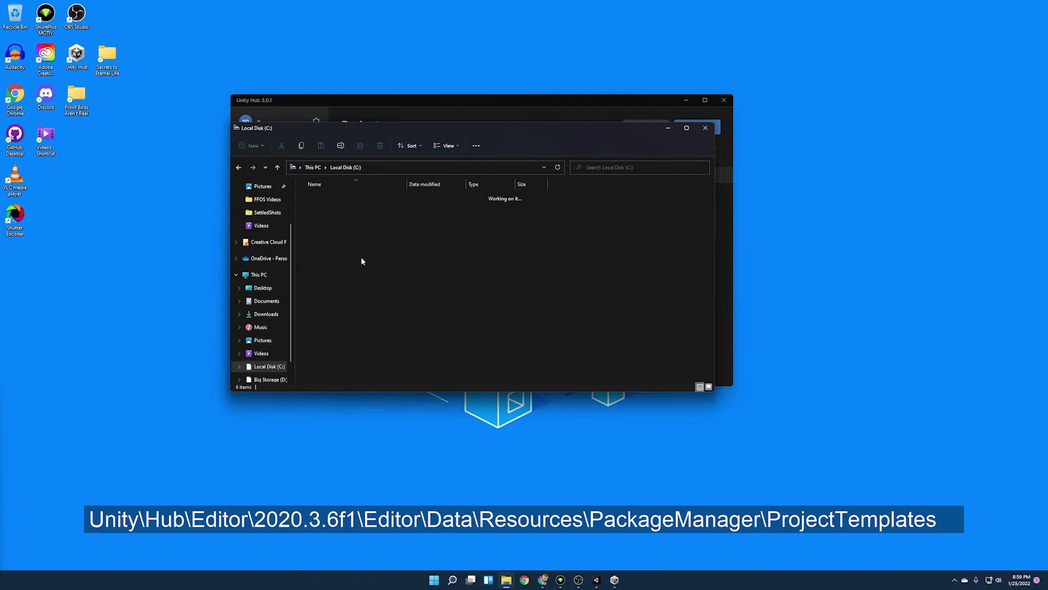
double_click(327, 211)
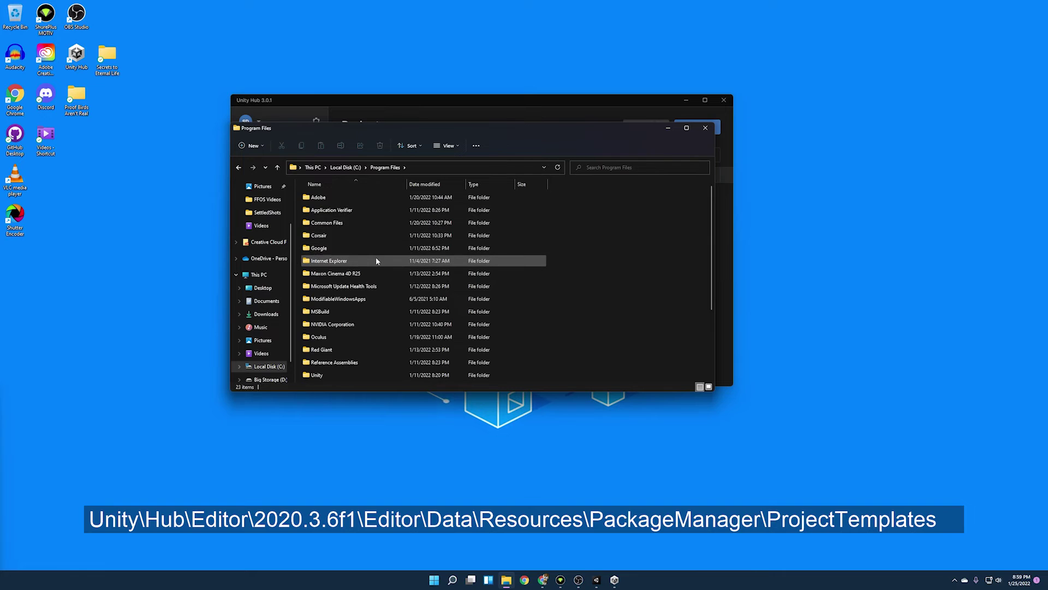
scroll(376, 260, down, 3)
click(324, 276)
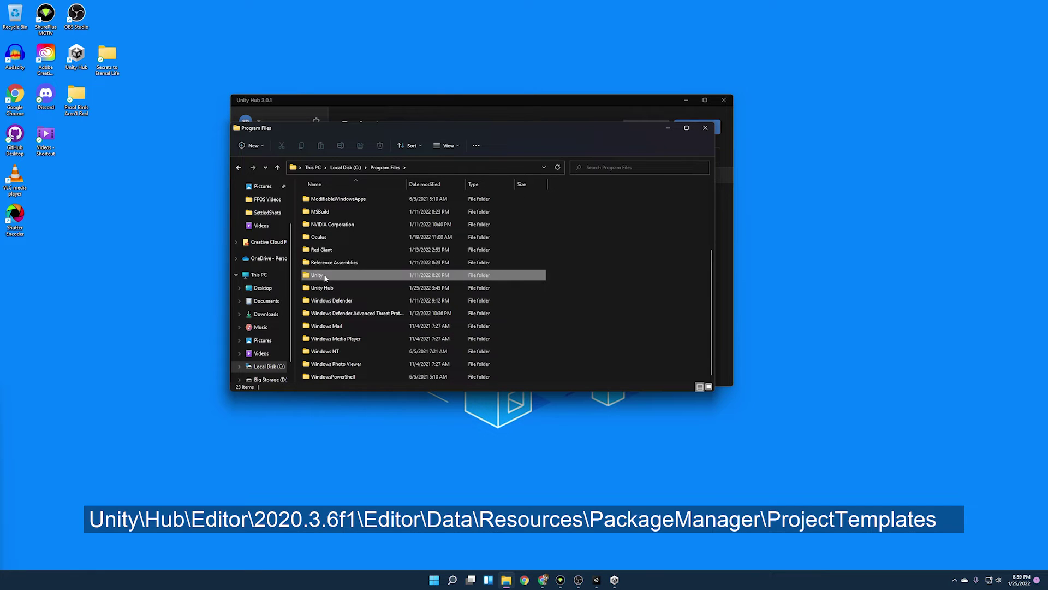
double_click(324, 275)
- Drill down through Hub\Editor\2020.3.25f1\Editor\Data\Resources\PackageManager into ProjectTemplates
double_click(322, 198)
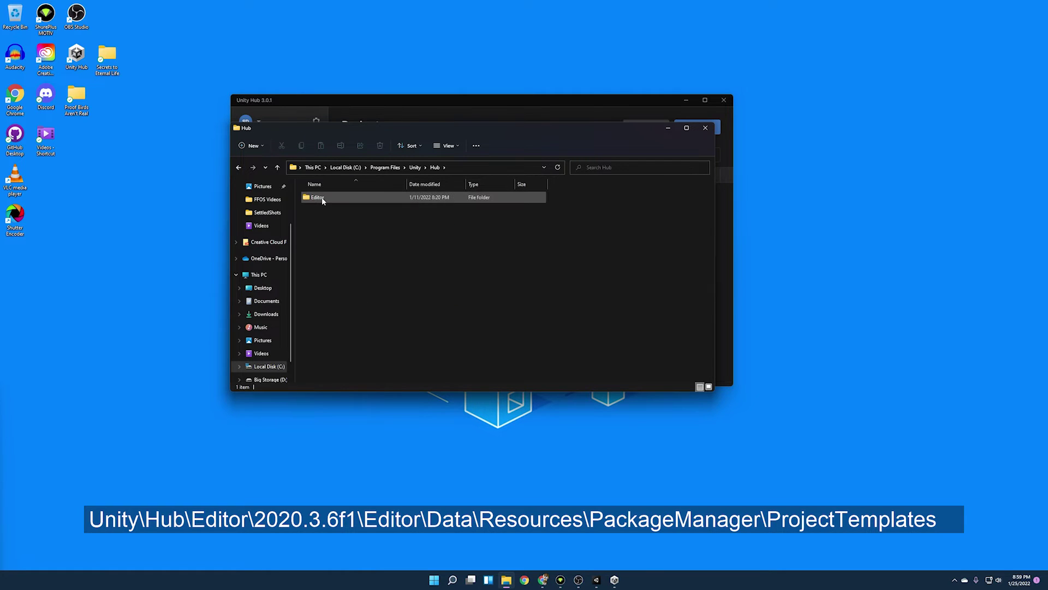
double_click(322, 199)
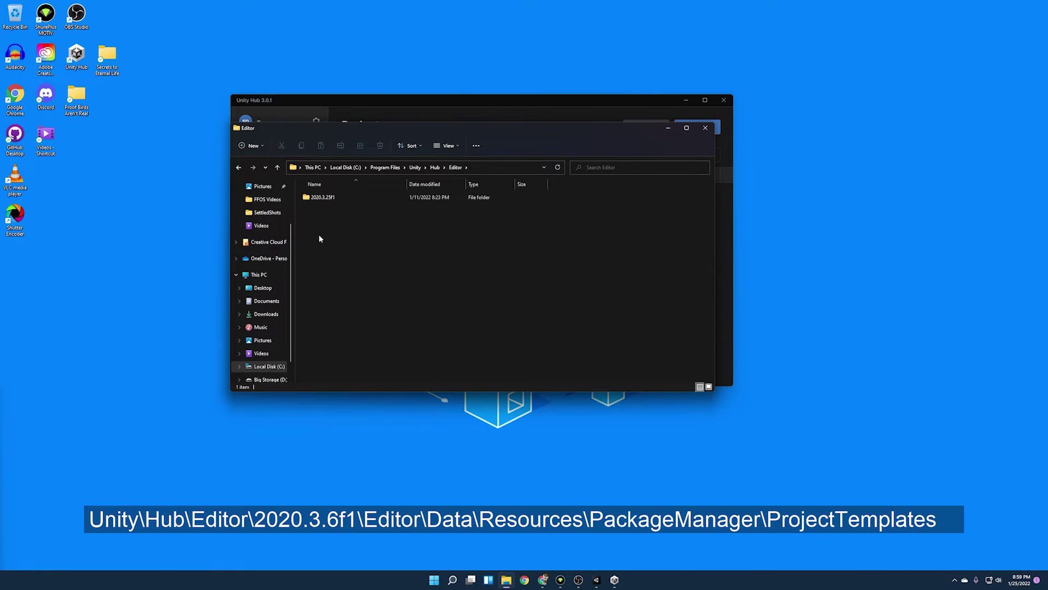
double_click(334, 198)
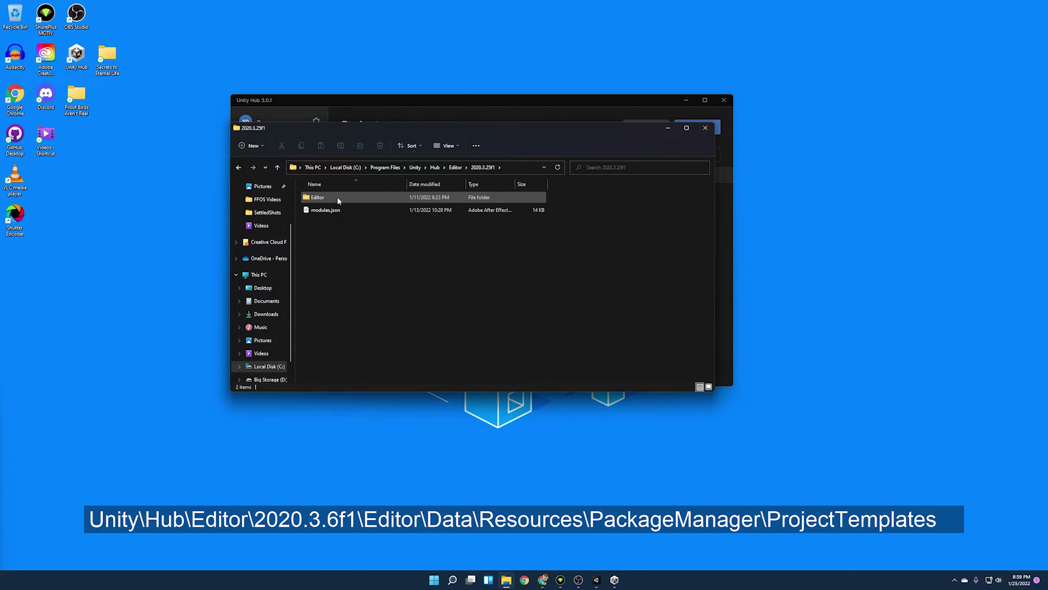
double_click(338, 198)
click(332, 210)
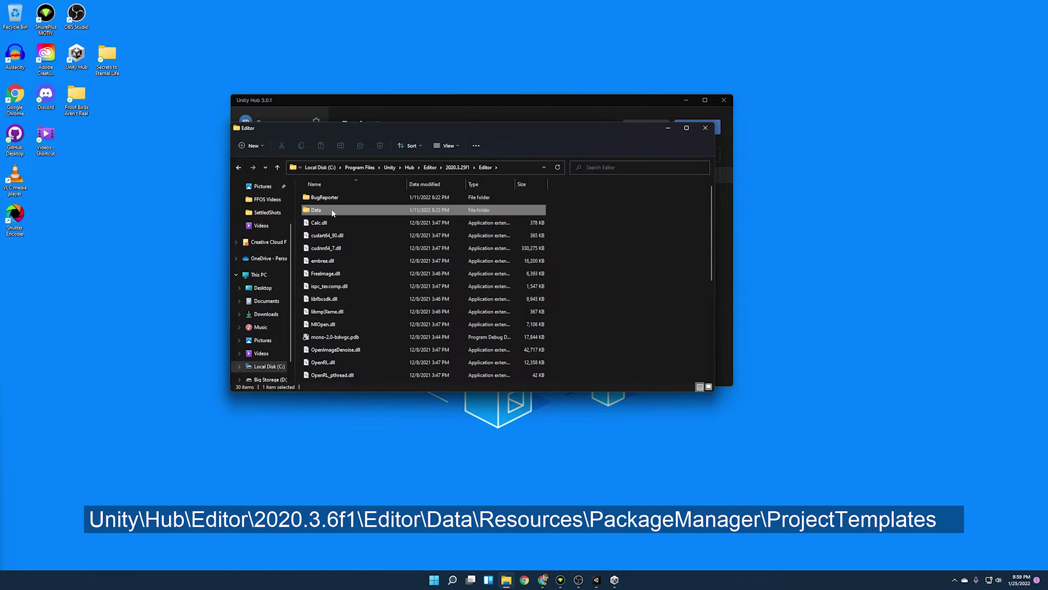
double_click(332, 211)
click(344, 312)
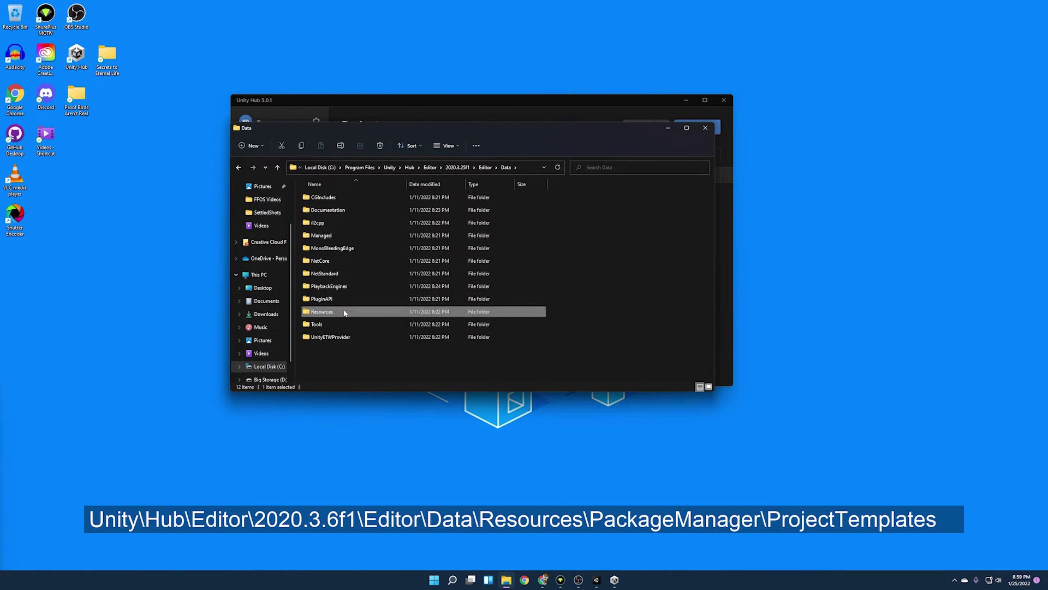
double_click(344, 312)
double_click(341, 274)
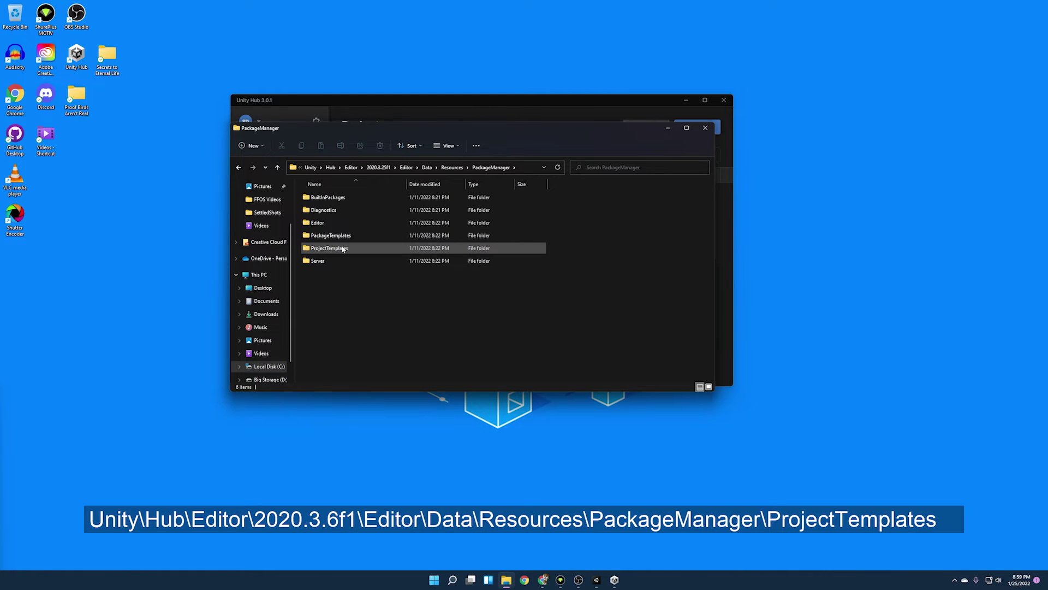
double_click(343, 249)
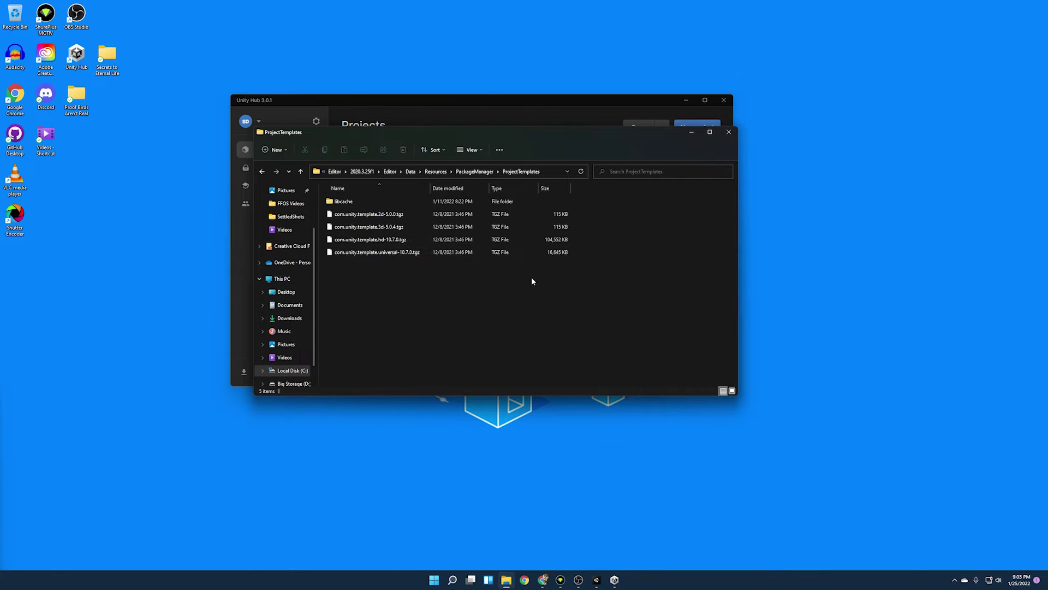
- Launch 7-Zip File Manager and point it at the ProjectTemplates path copied from Explorer
click(452, 580)
text(7)
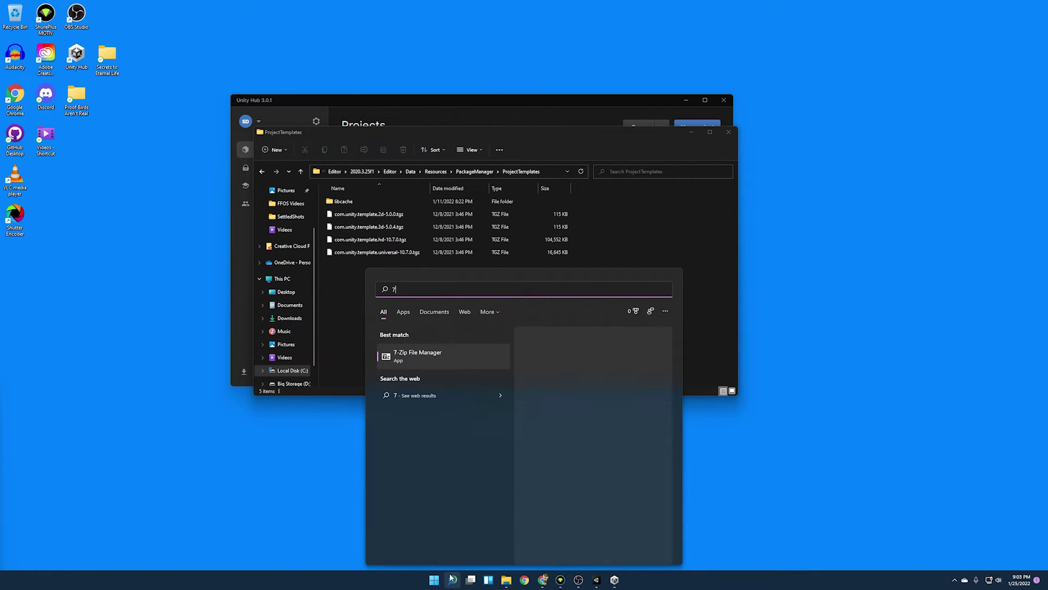
key(Return)
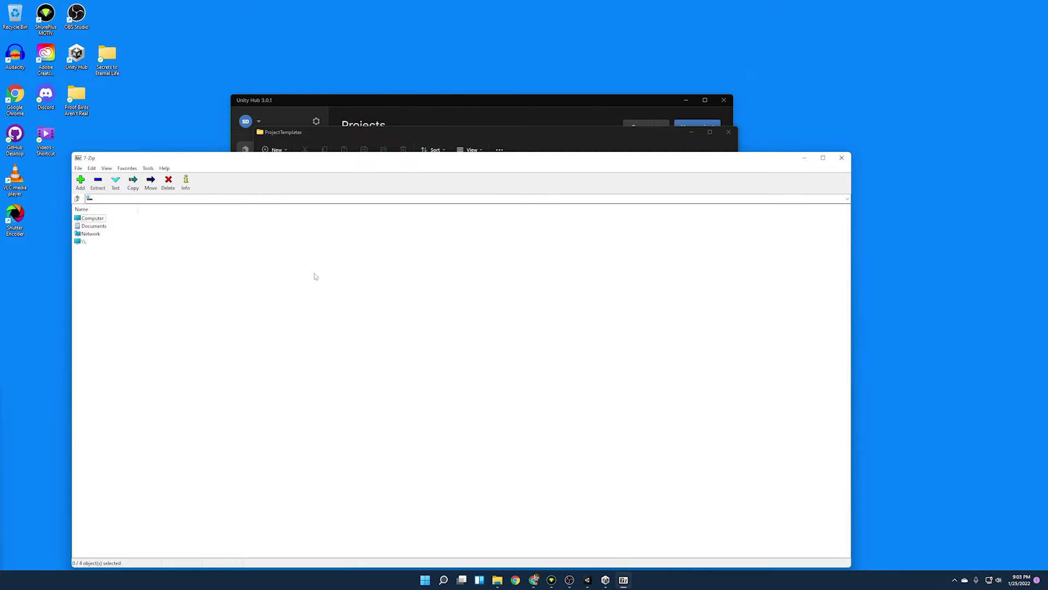
click(508, 133)
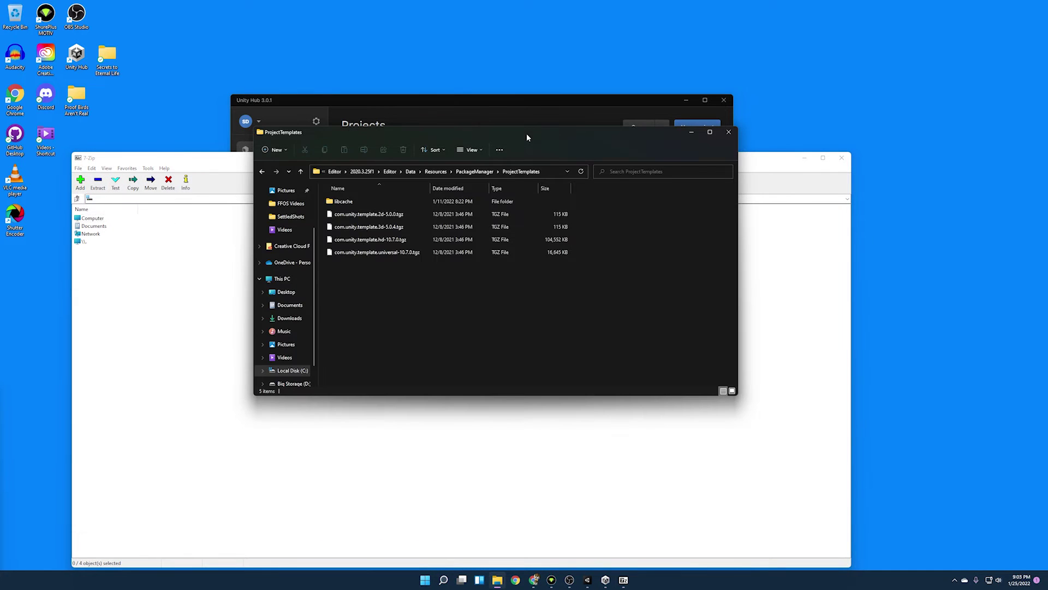
click(551, 172)
key(ctrl+c)
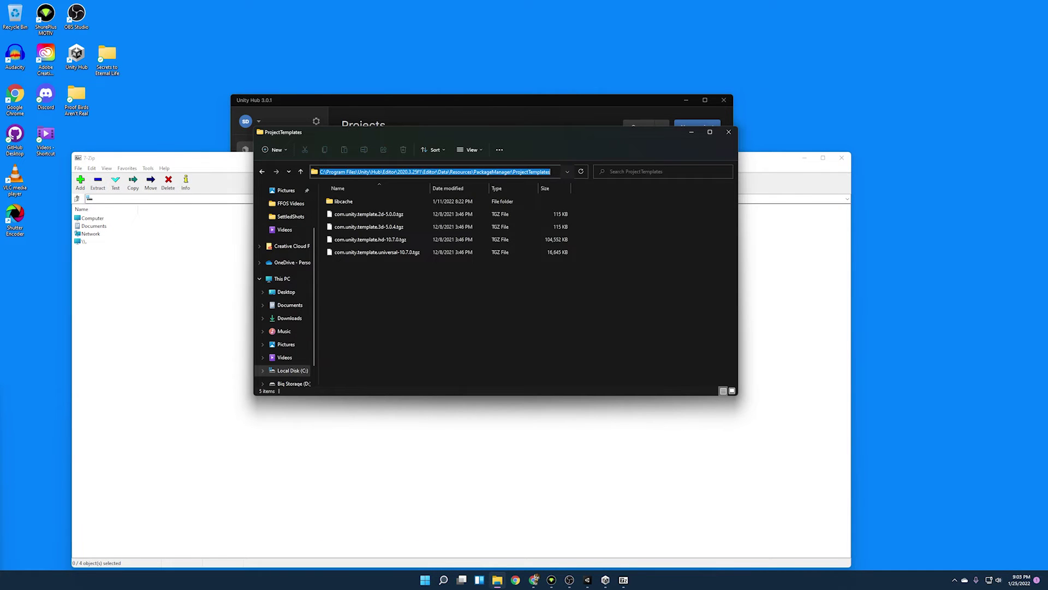
right_click(552, 172)
click(584, 200)
click(167, 208)
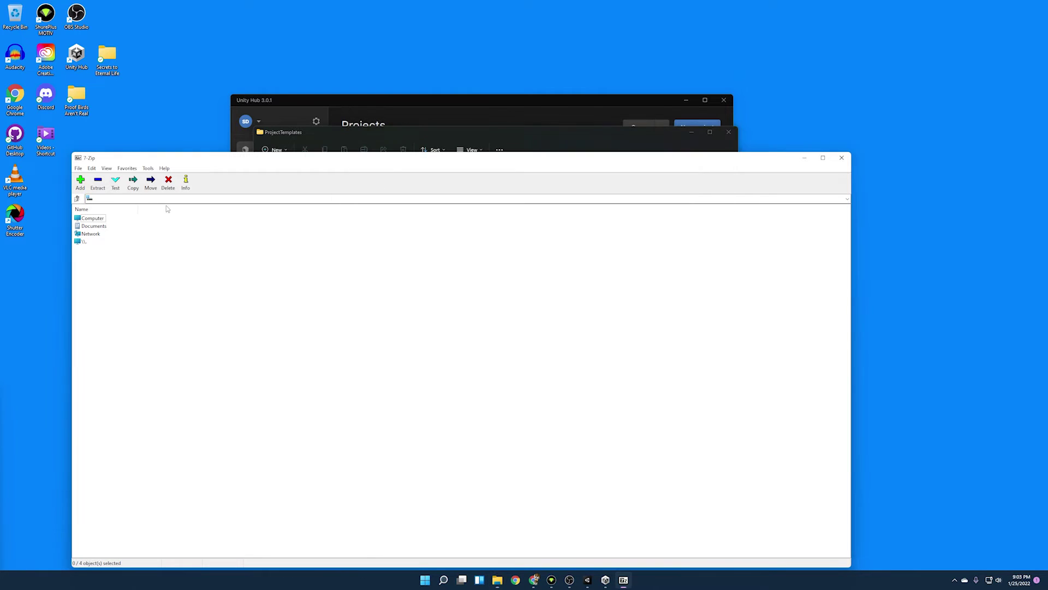
right_click(163, 199)
click(200, 235)
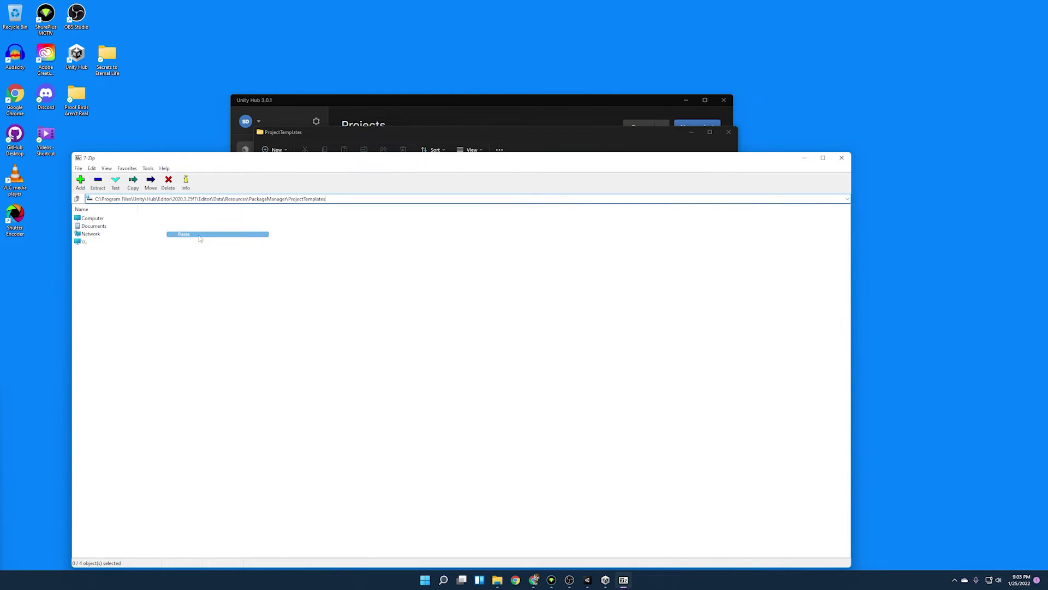
key(Return)
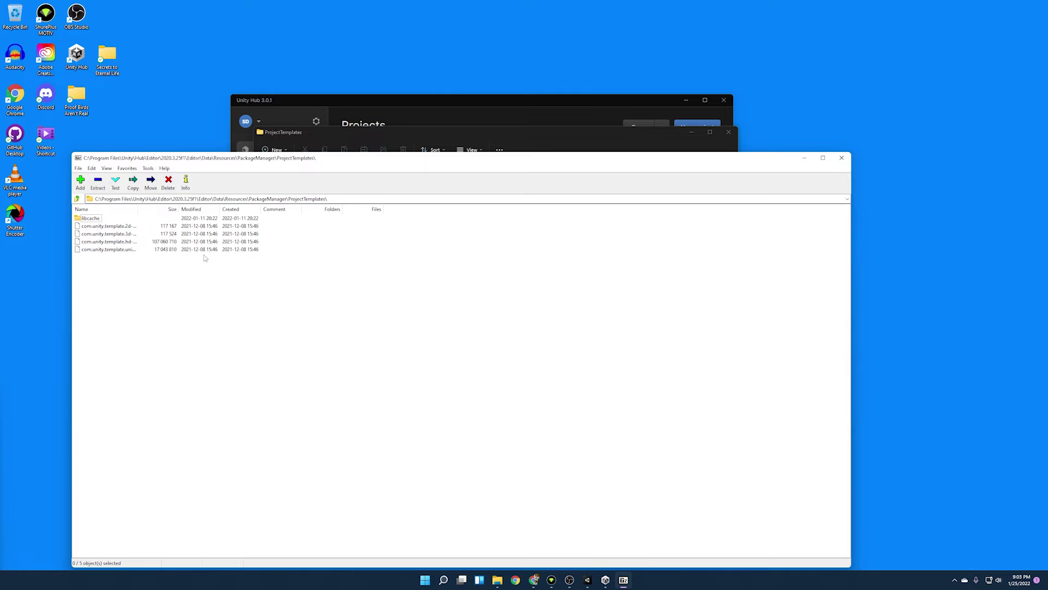
- Open com.unity.template.3d-5.0.4.tgz and its inner .tar to reach the package folder
click(127, 235)
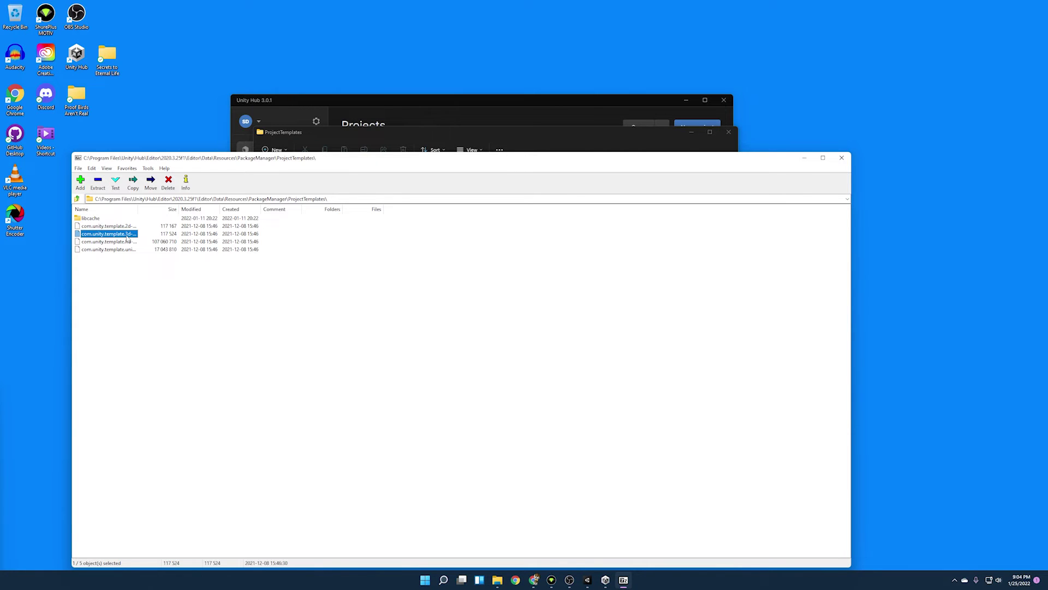
double_click(126, 235)
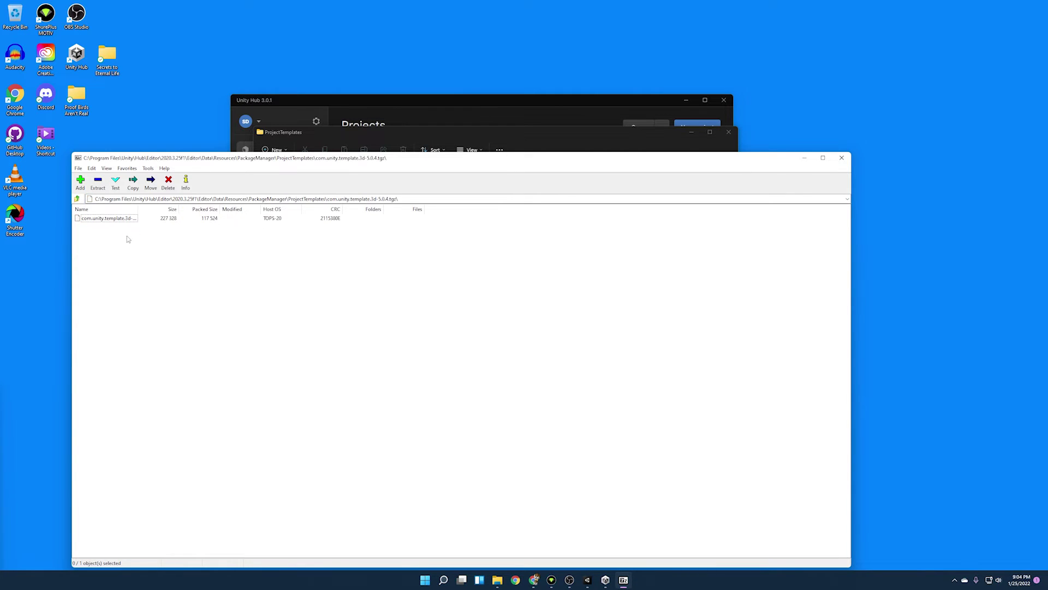
double_click(106, 219)
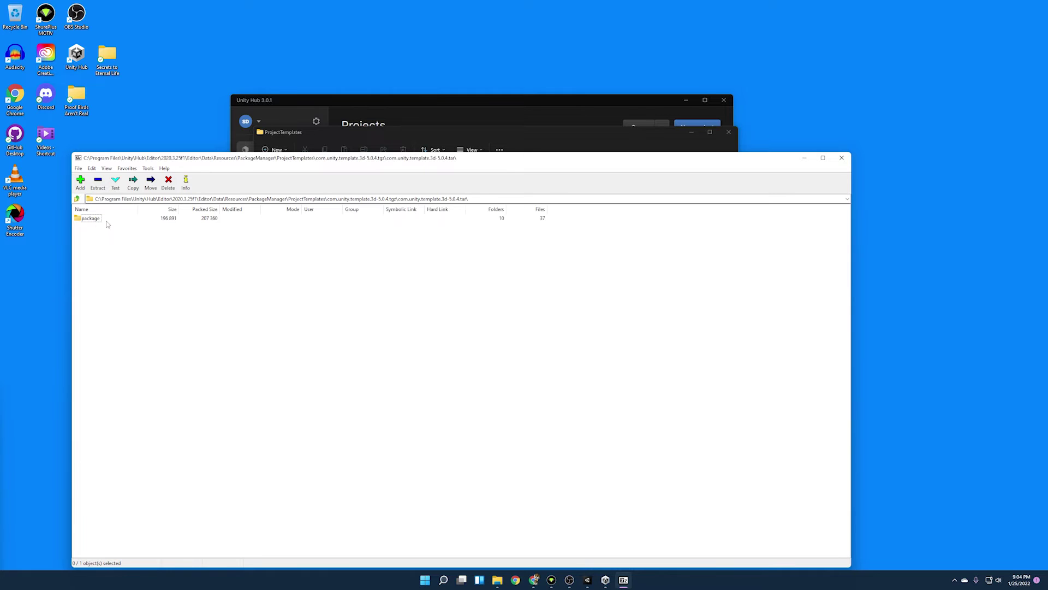
click(91, 221)
double_click(91, 220)
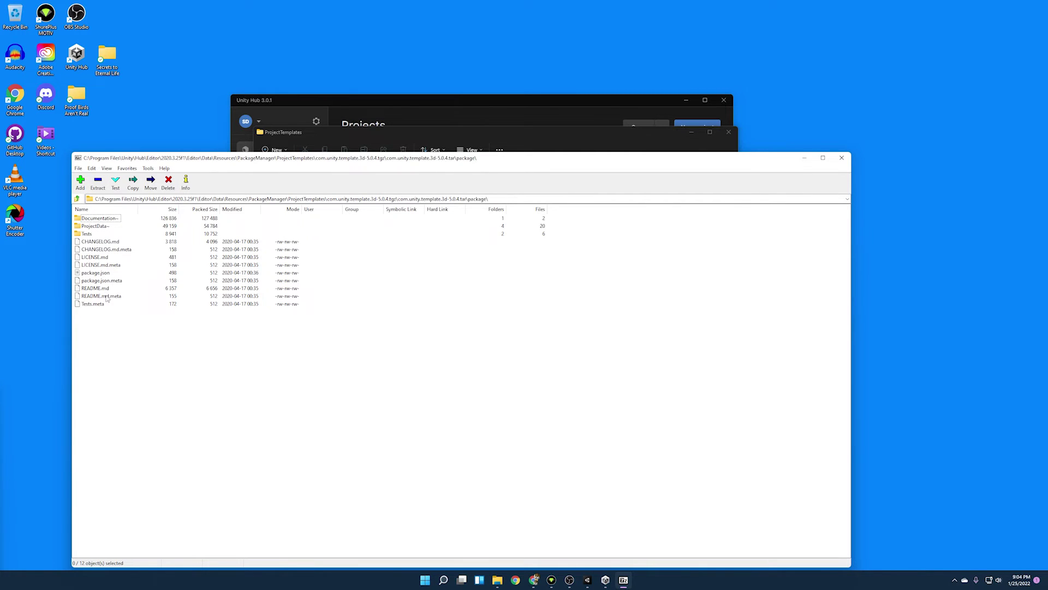
click(77, 199)
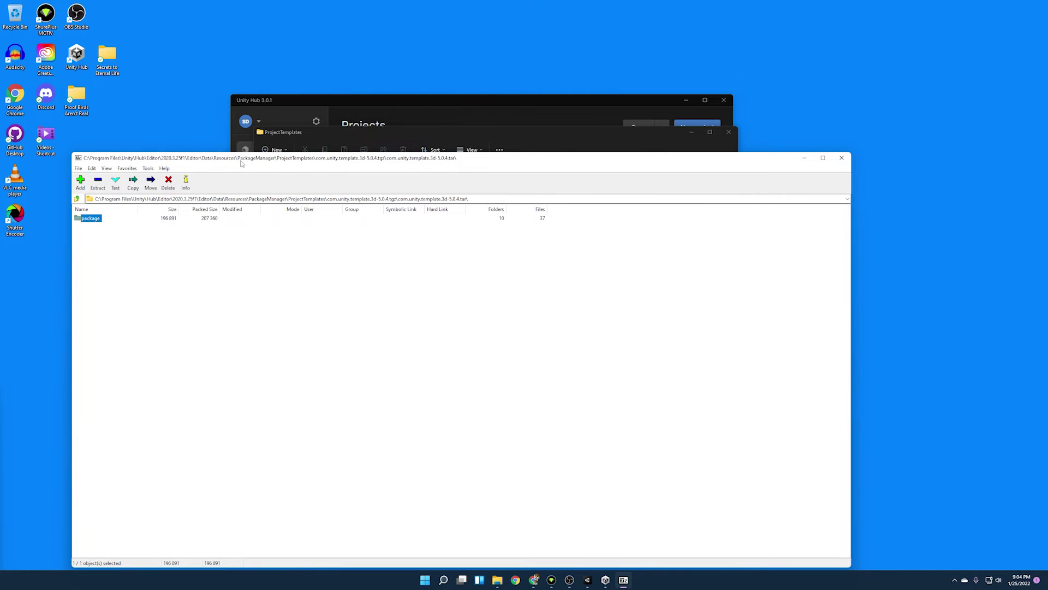
drag(241, 162, 230, 379)
- Extract the package folder into ProjectTemplates with admin approval and open its package.json
drag(85, 441, 360, 276)
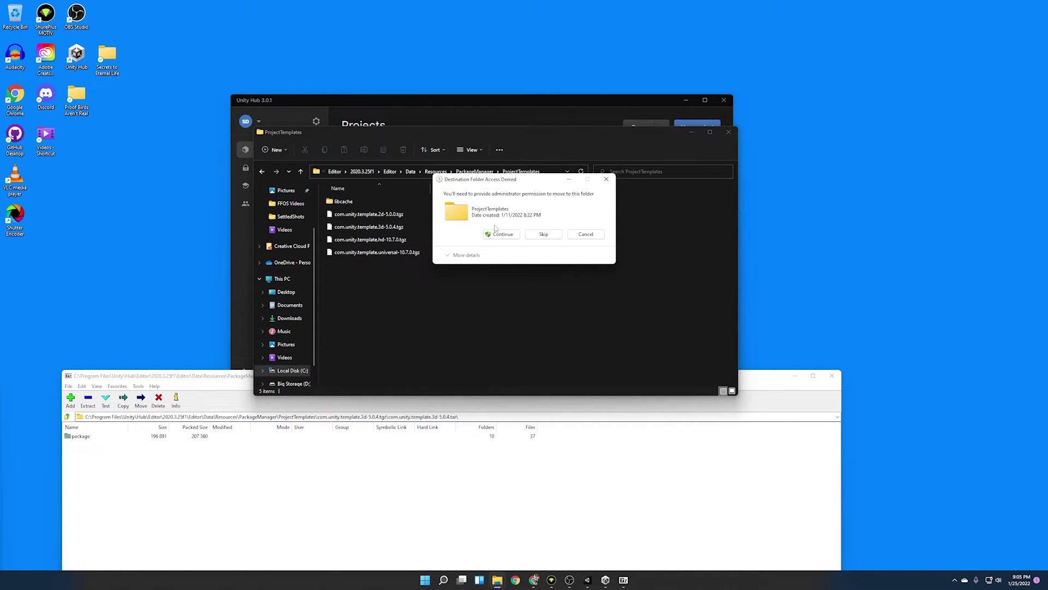
click(500, 234)
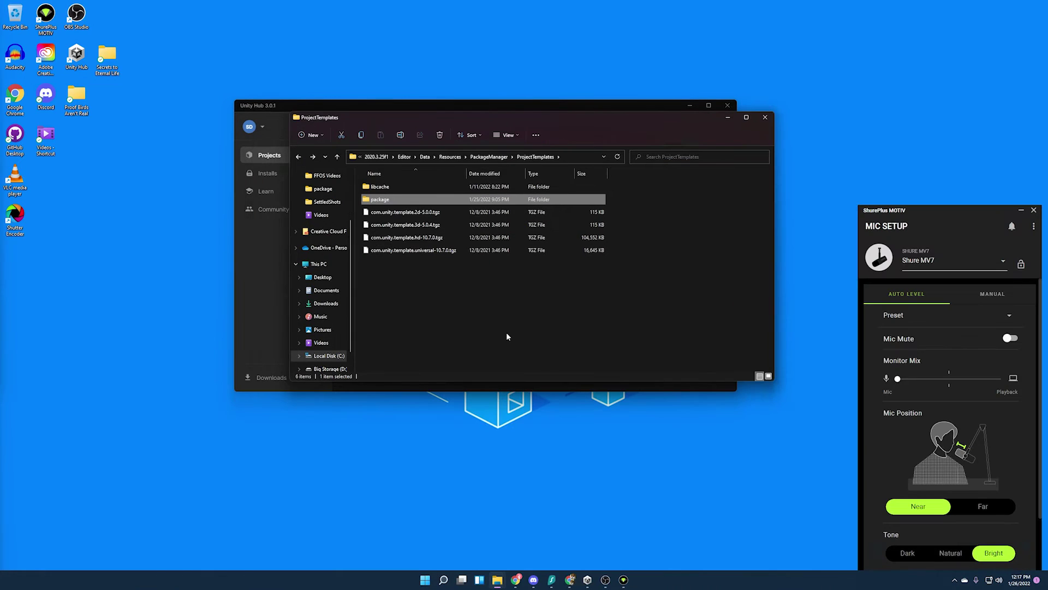
double_click(394, 200)
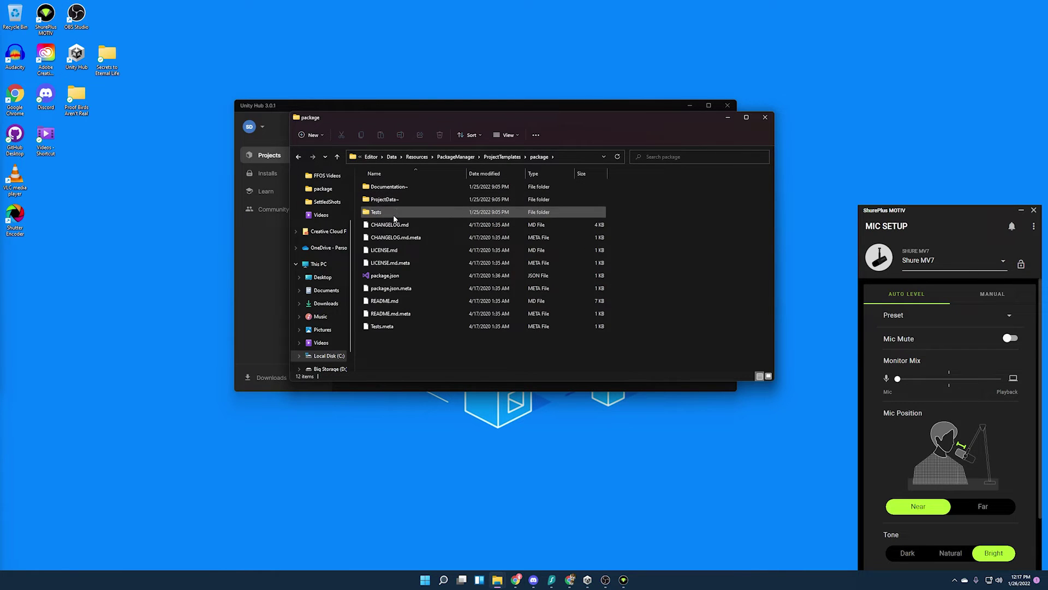
double_click(392, 276)
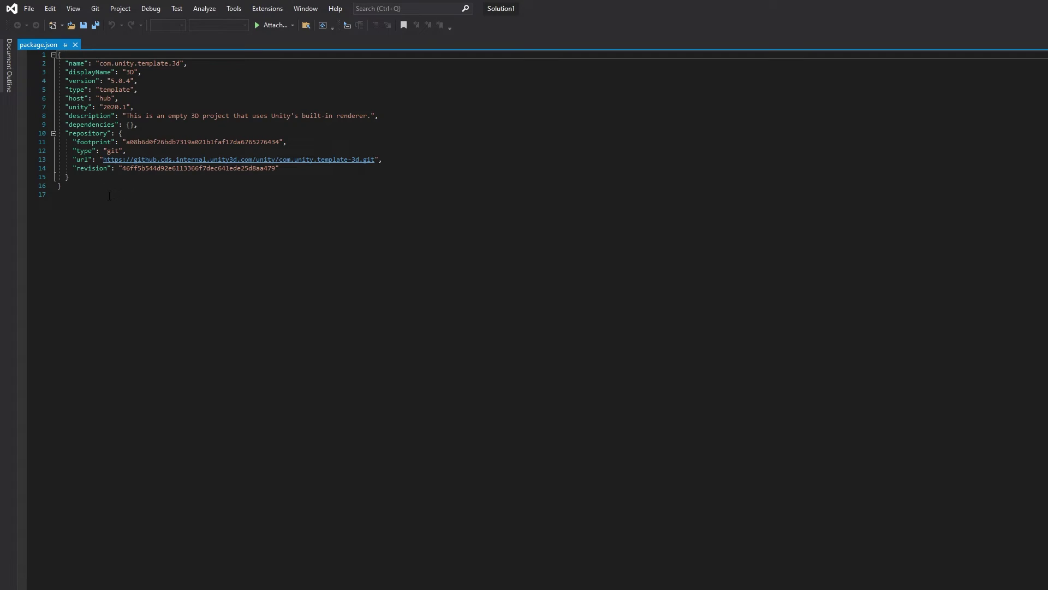
- Change the name to com.unity.template.vrshrimptemplate and the displayName to 'VR Shrimp Template'
click(69, 63)
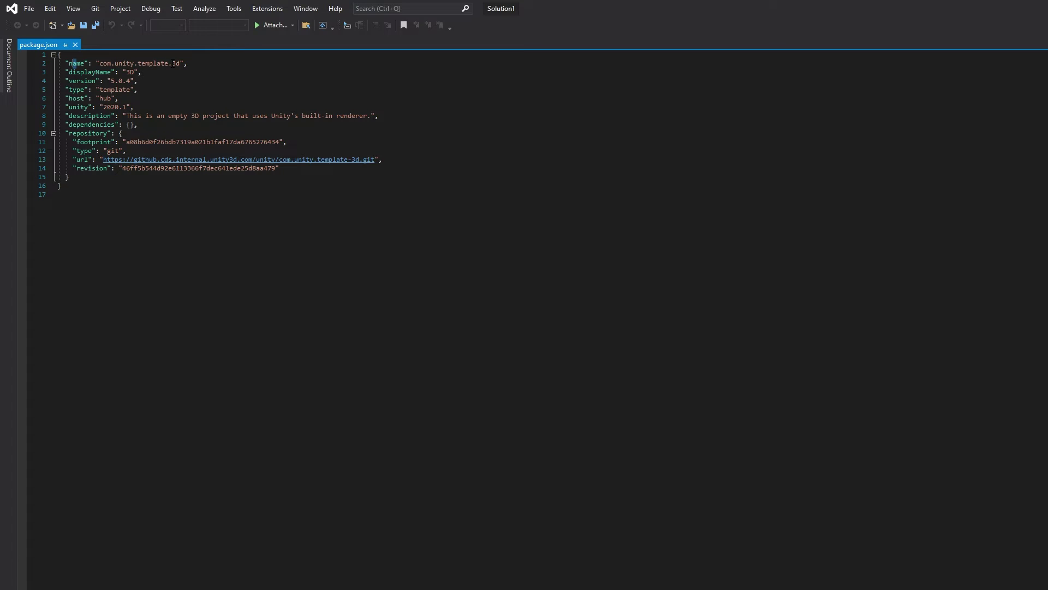
double_click(175, 63)
text(vrshrimptem)
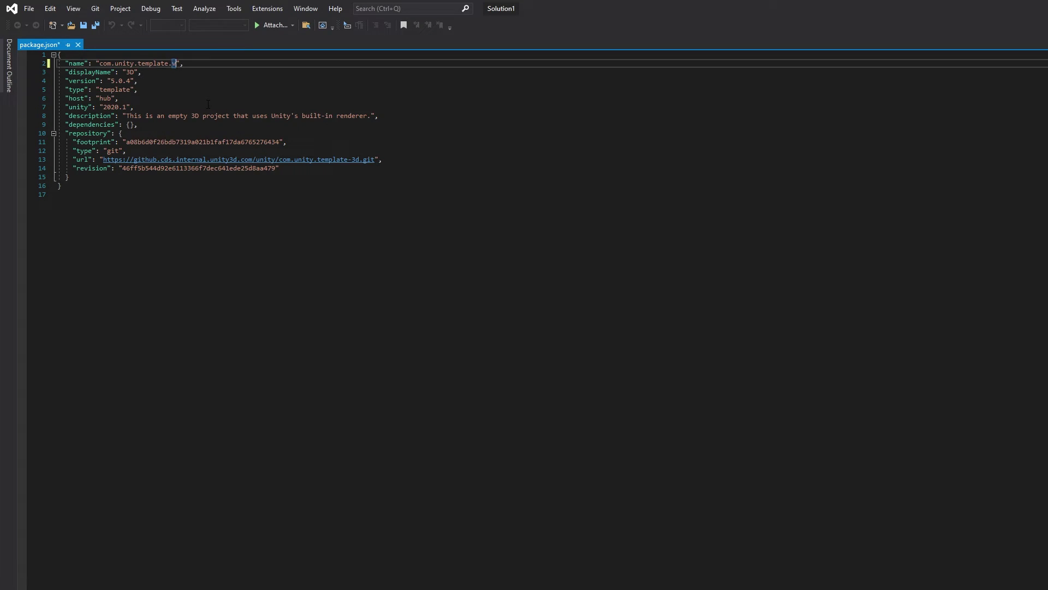
text(plate)
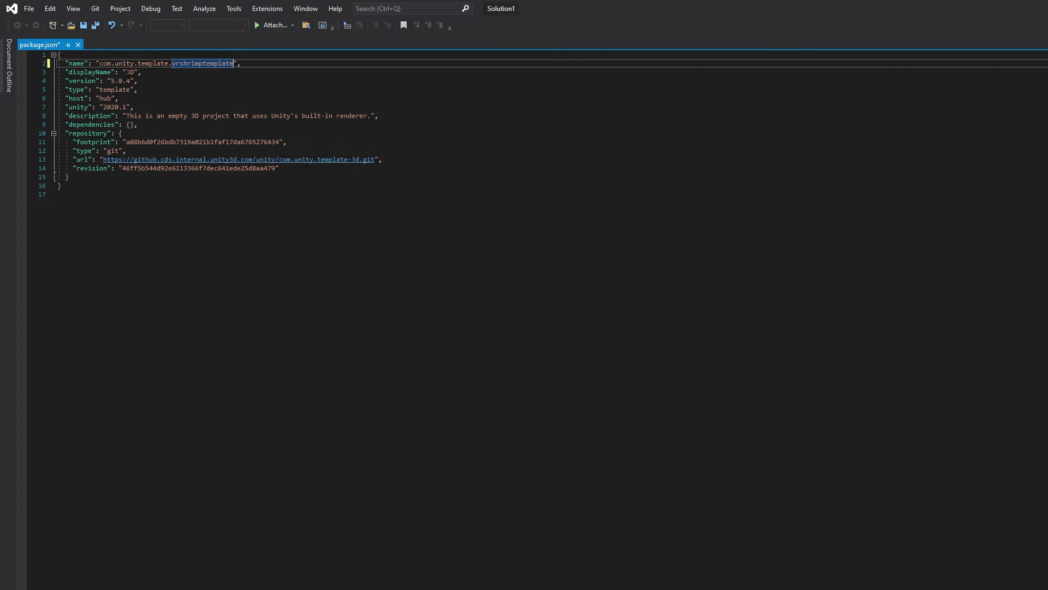
double_click(130, 72)
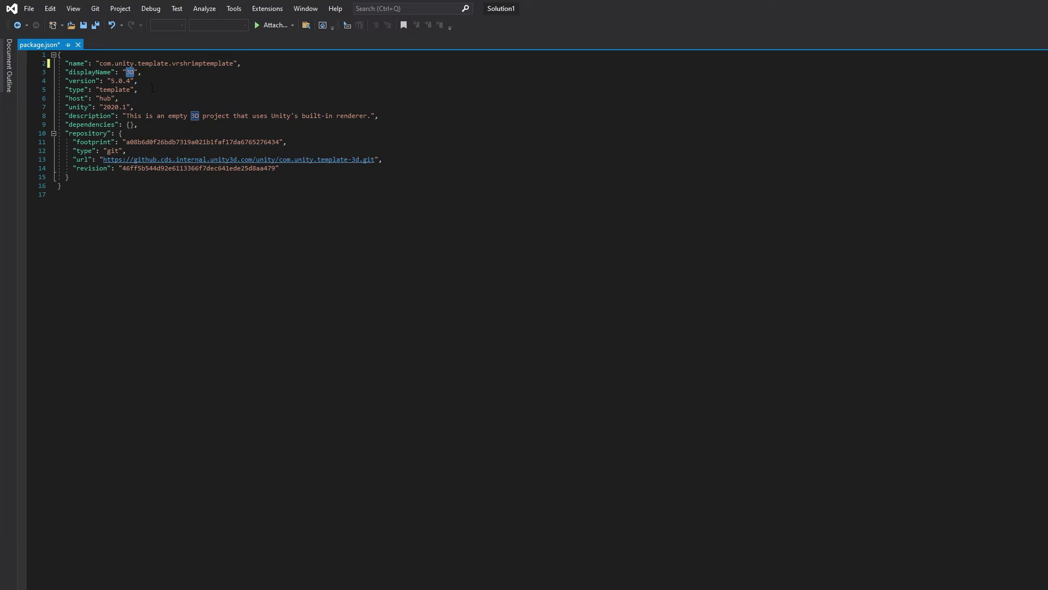
text(VR)
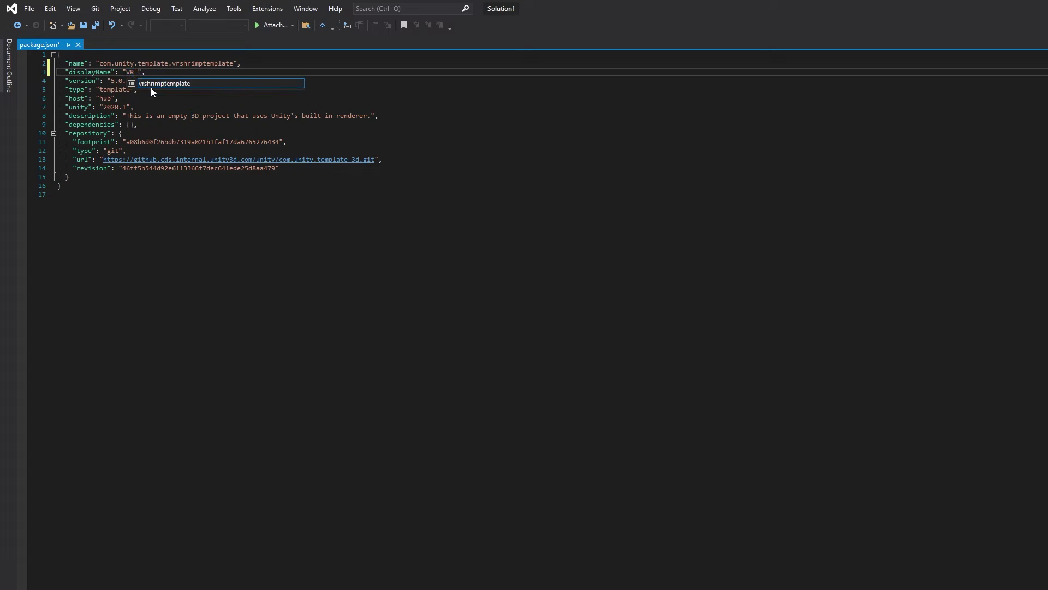
text(SHr)
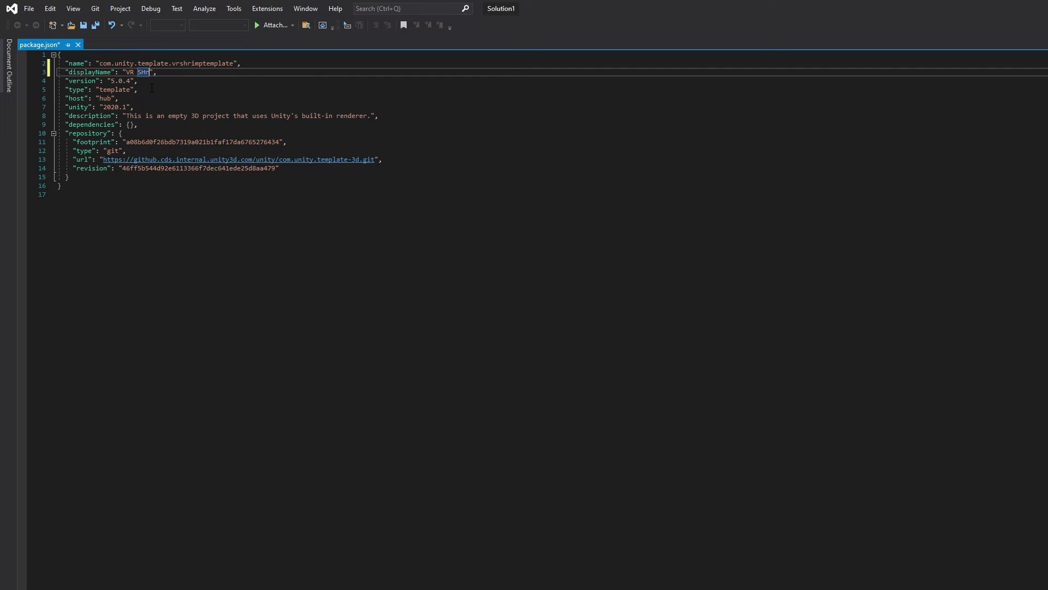
text(imp)
key(BackSpace)
key(BackSpace)
key(BackSpace)
key(BackSpace)
key(BackSpace)
text(hri)
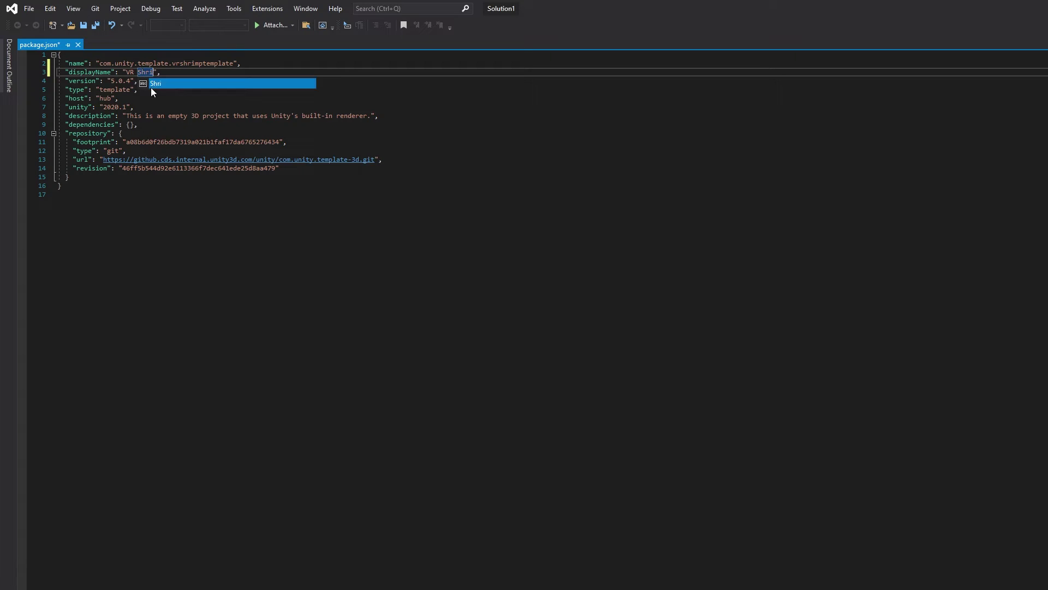
text(mp Template)
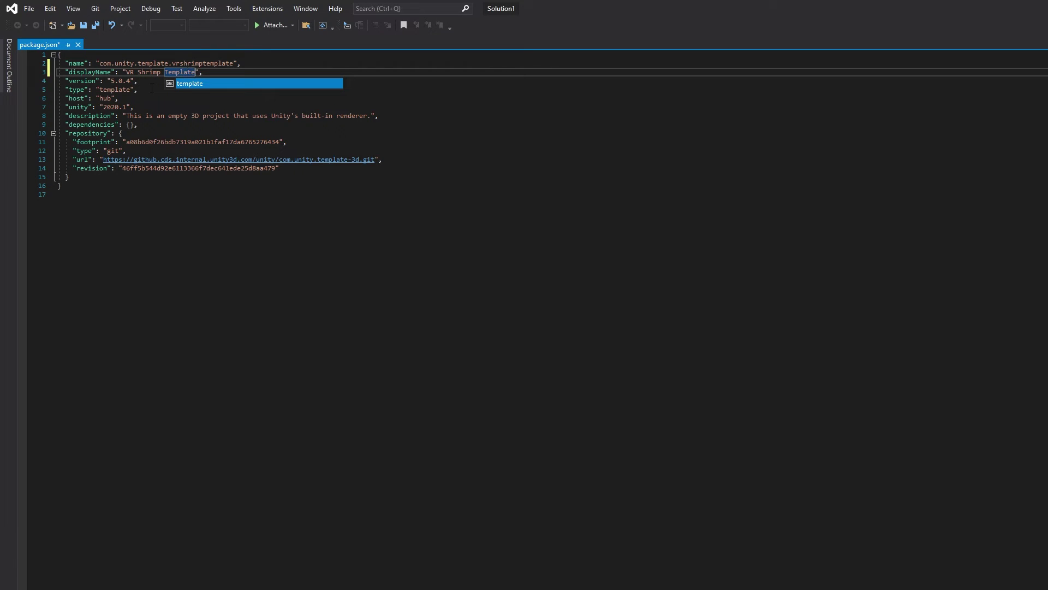
click(147, 95)
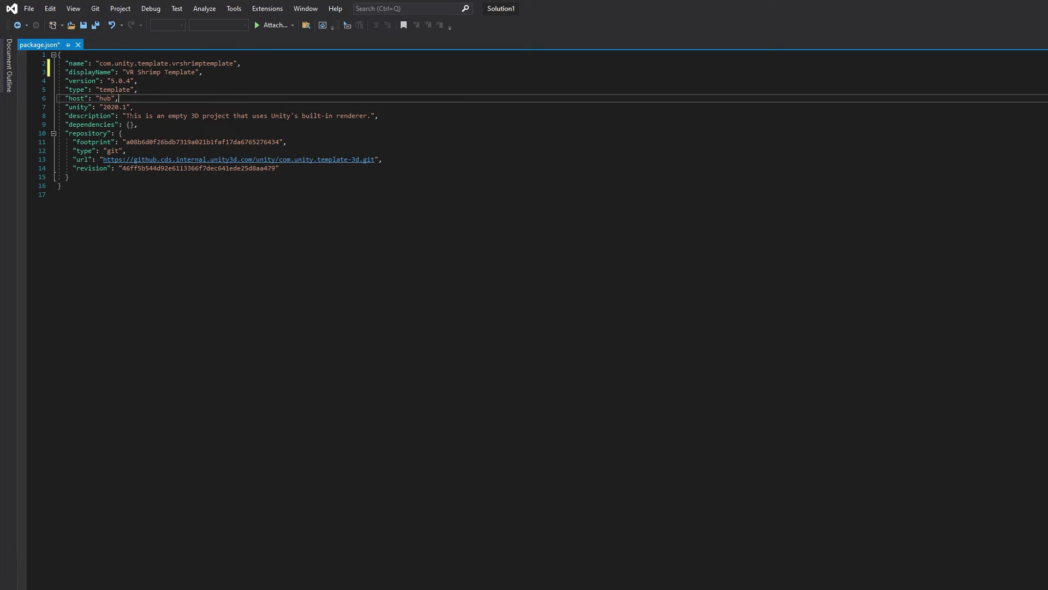
- Replace the description with 'VR template that smells pretty shrimpy.' and save package.json
drag(126, 116, 370, 118)
key(BackSpace)
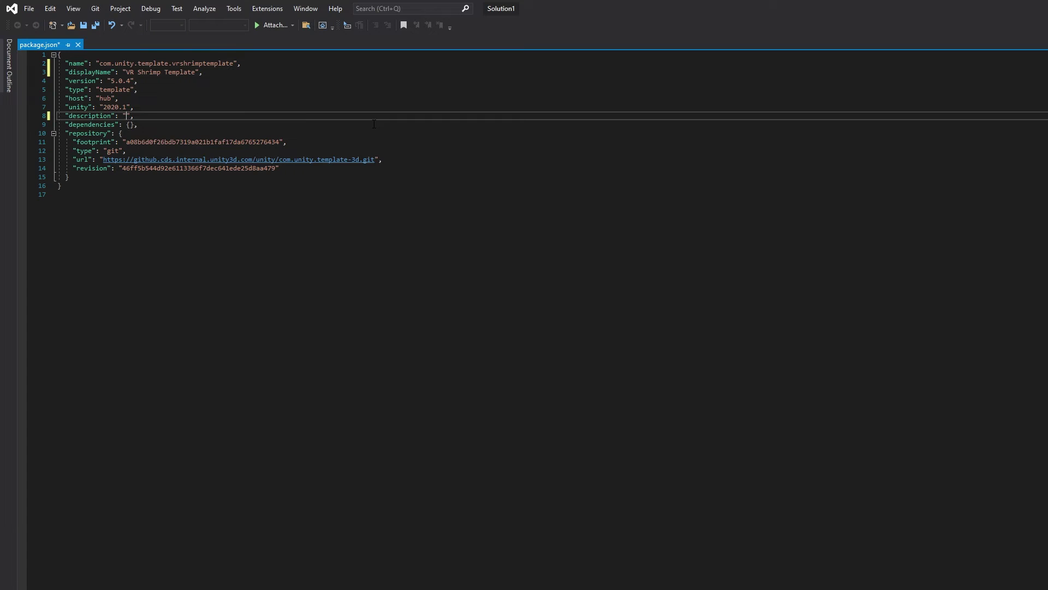
text(VR )
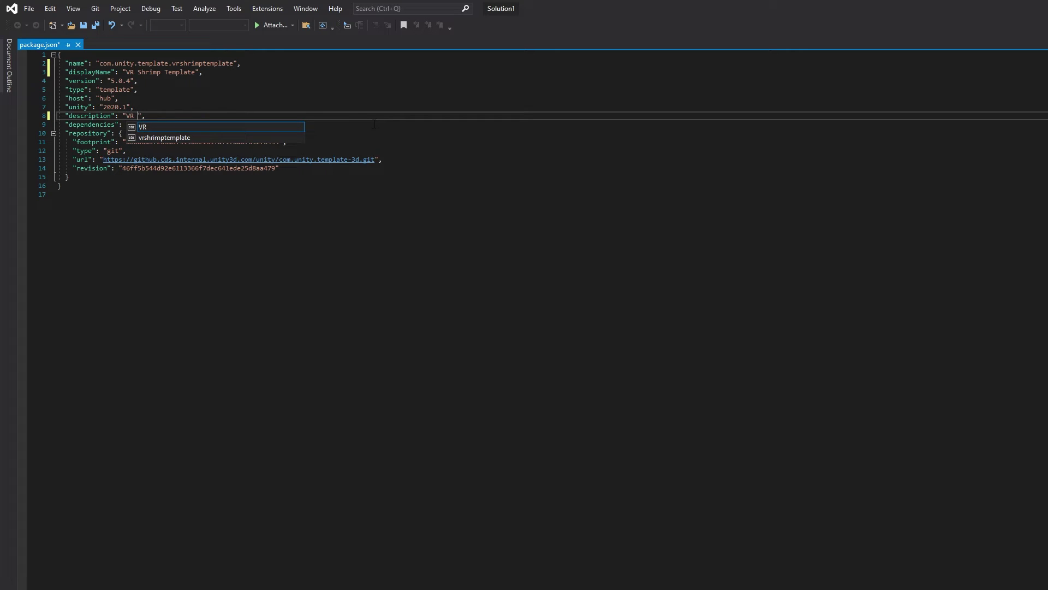
text(template that smel)
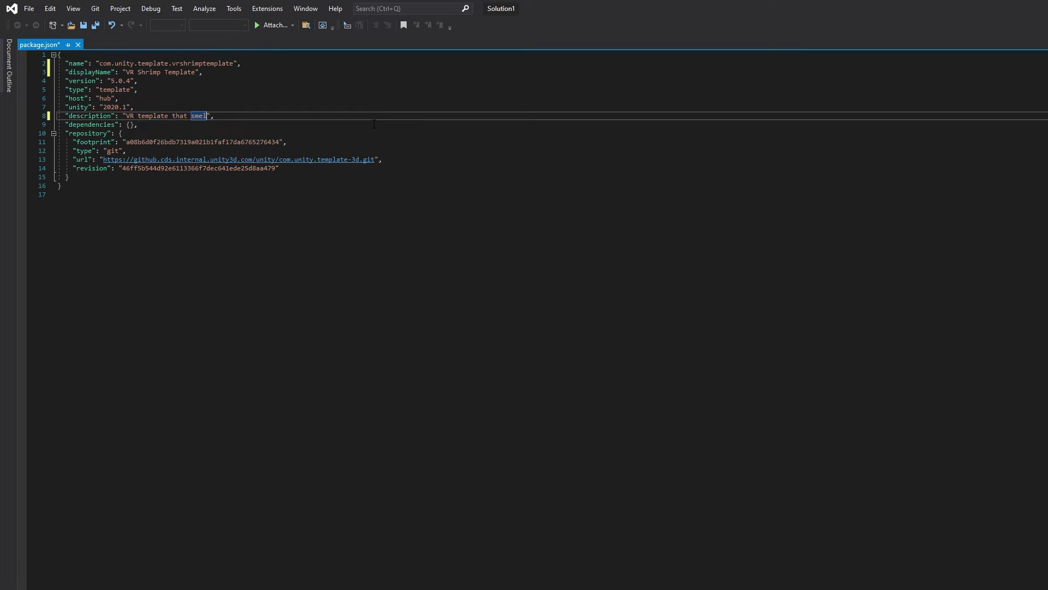
text(ls pretty s)
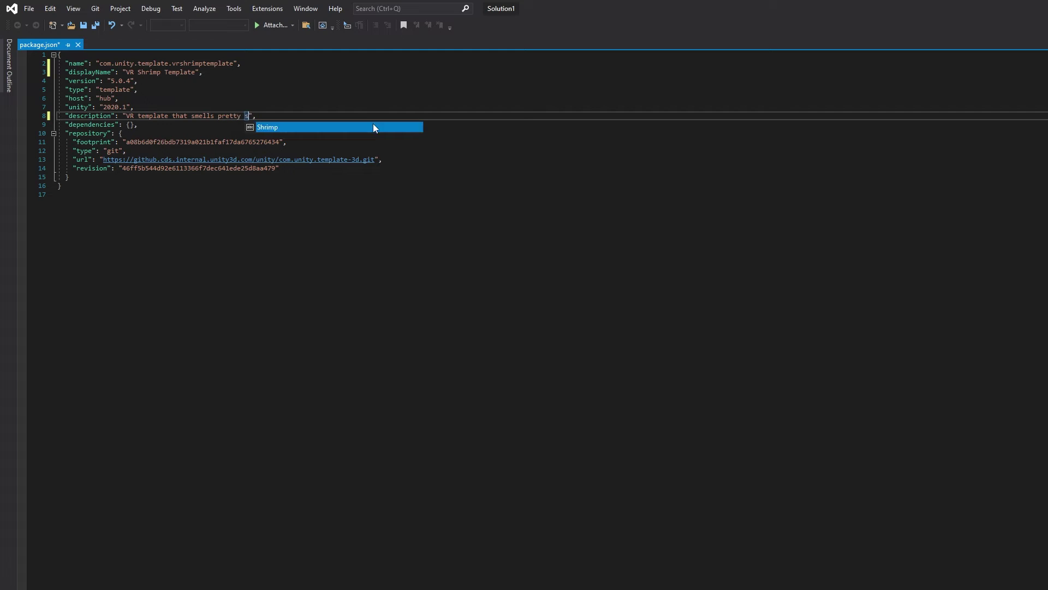
text(hrimpy)
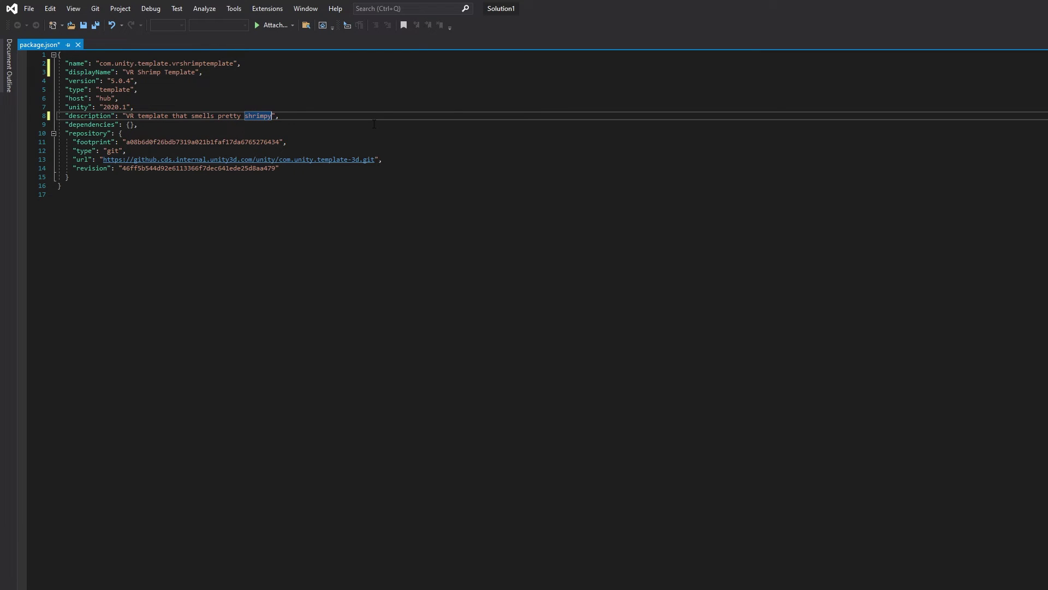
text(.)
key(ctrl+s)
click(192, 359)
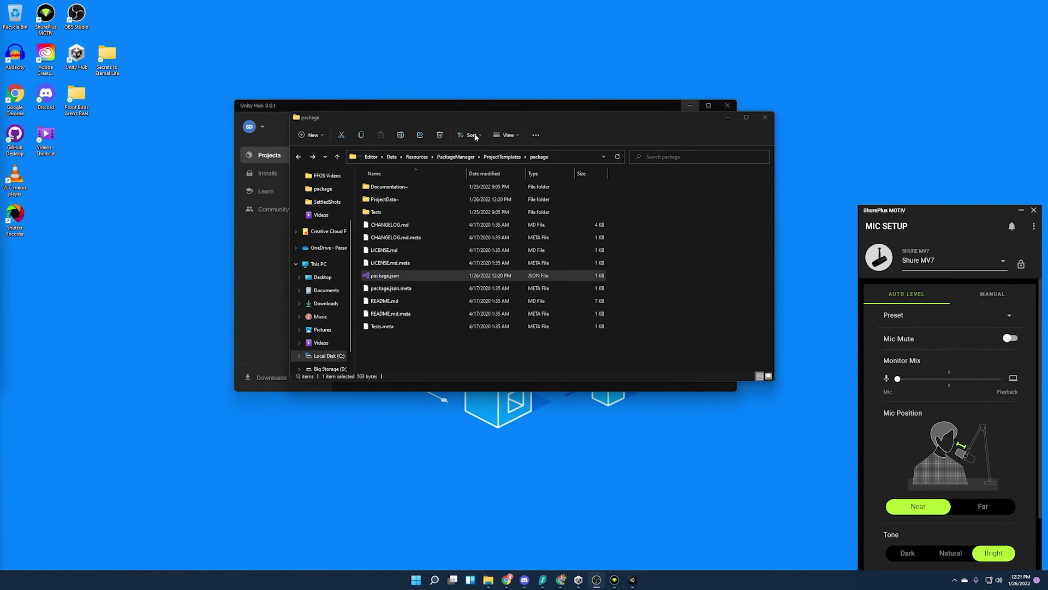
- Open the template's ProjectData~ folder, then switch to the Unity editor with the Unity VR 2022 project
double_click(389, 200)
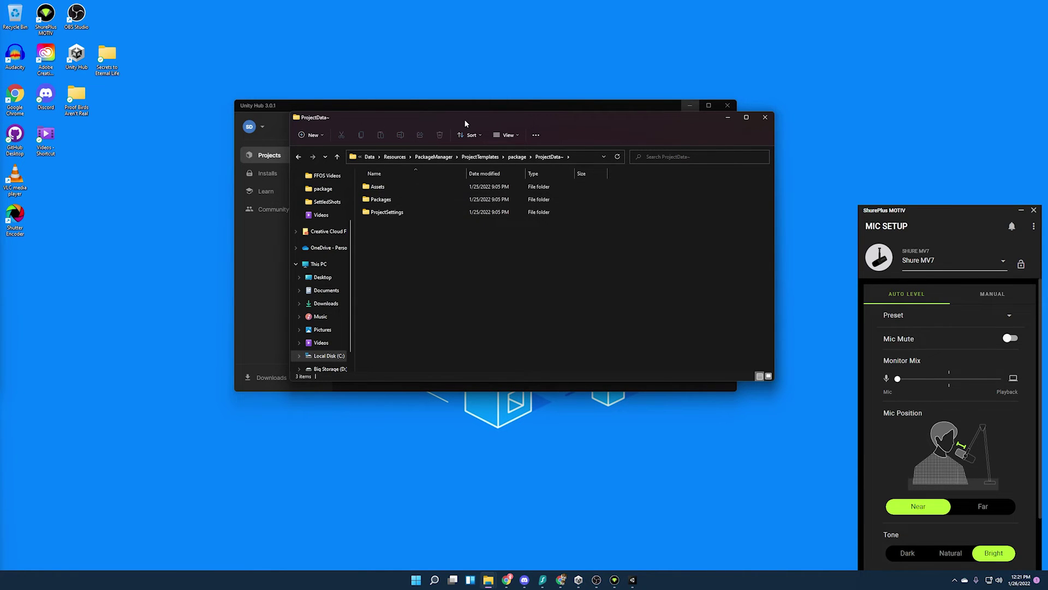
drag(464, 119, 292, 74)
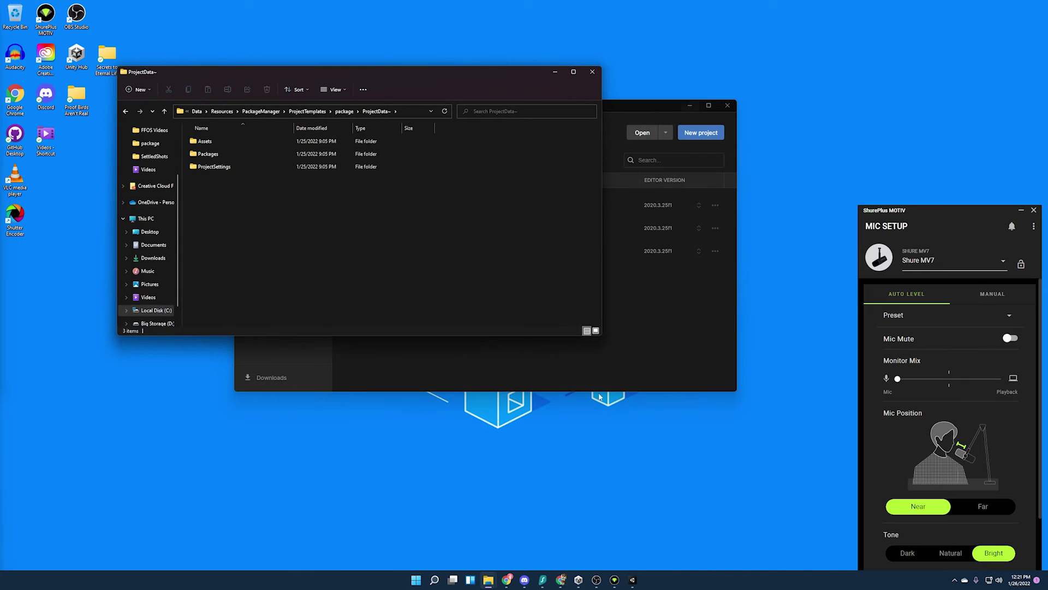
click(632, 579)
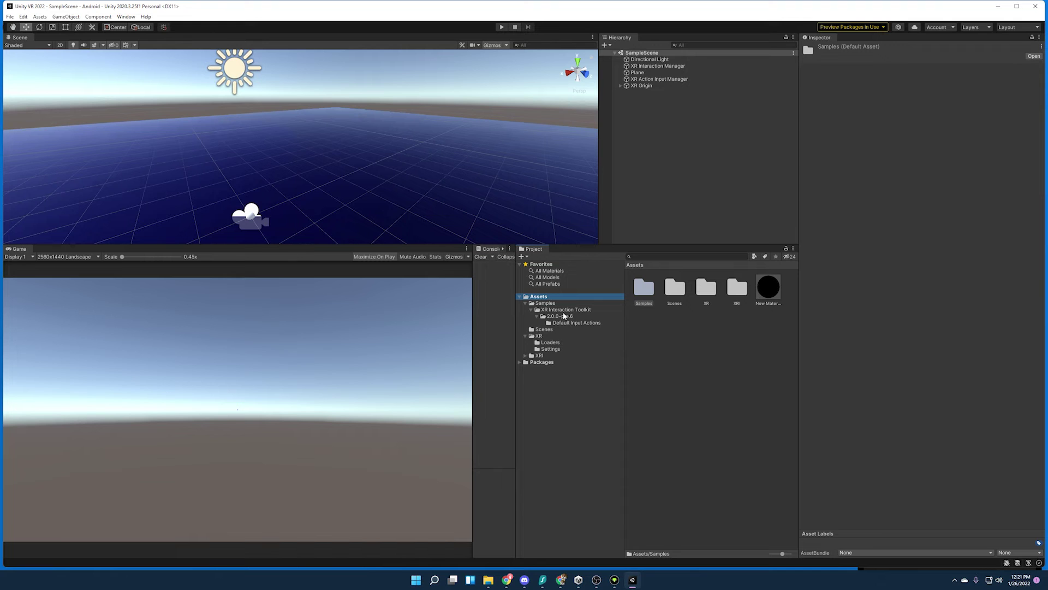
- Show the Unity VR 2022 project folder in Explorer and delete ProjectData~'s three old folders
right_click(540, 298)
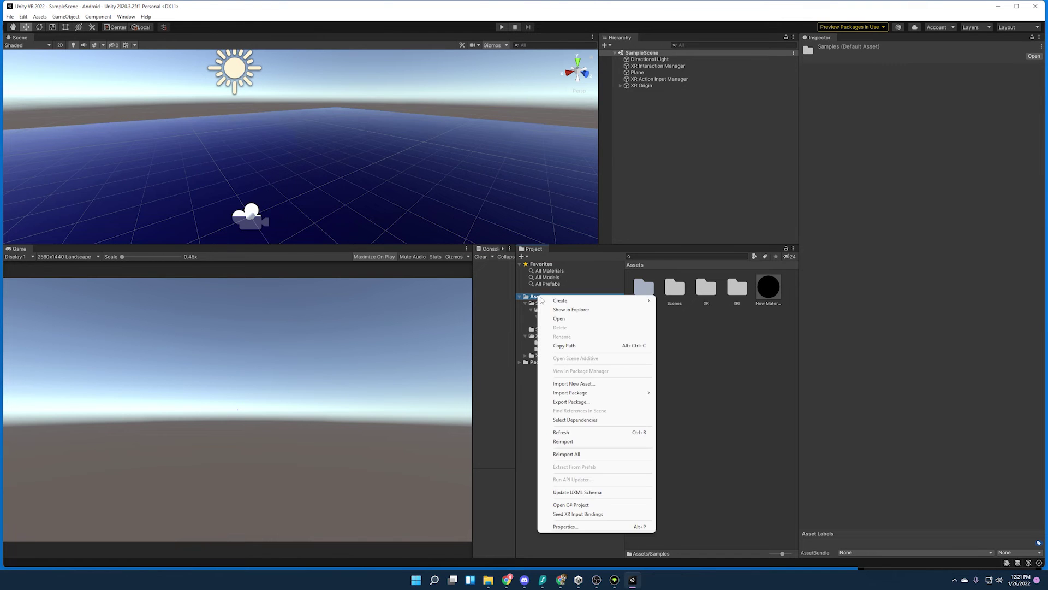
click(571, 309)
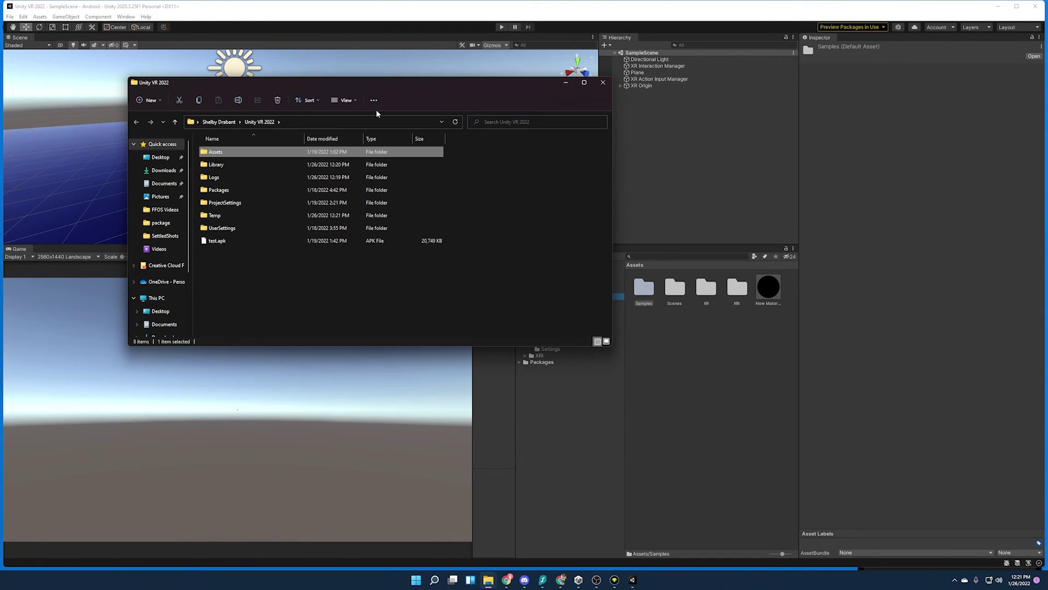
click(998, 6)
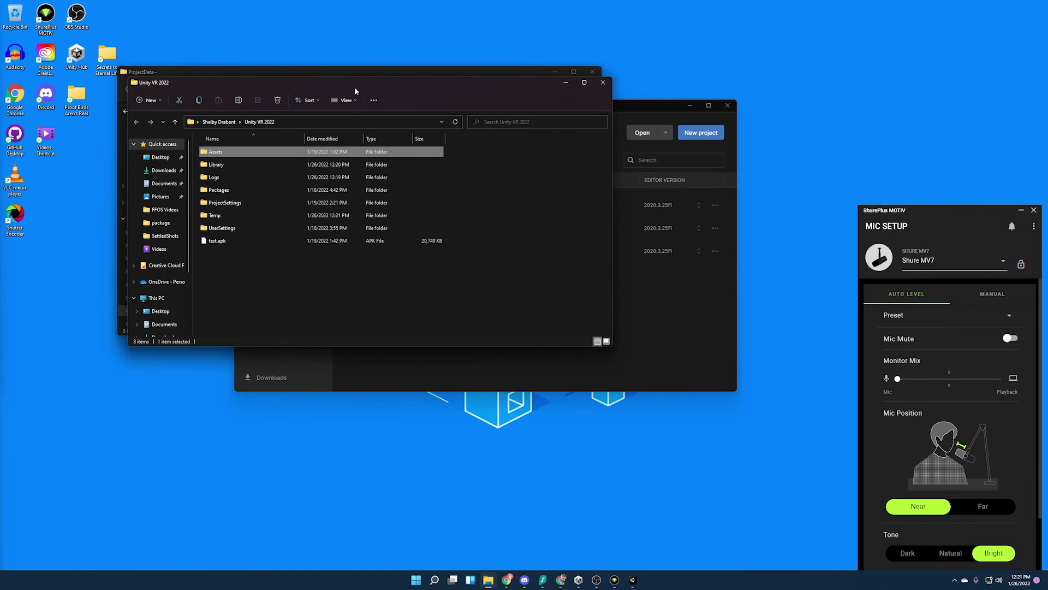
drag(407, 86, 772, 162)
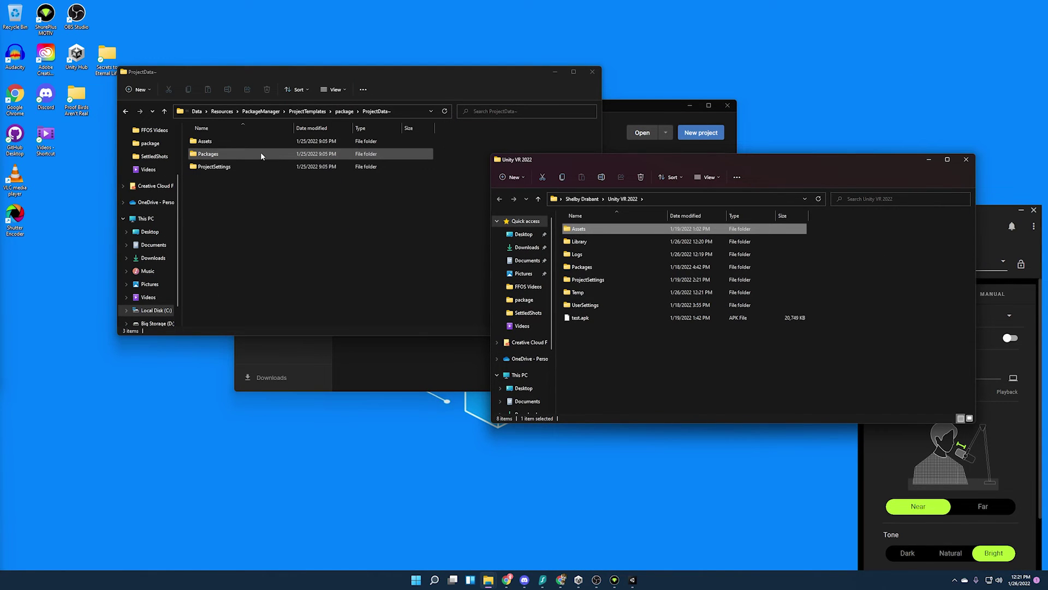
drag(267, 201, 198, 138)
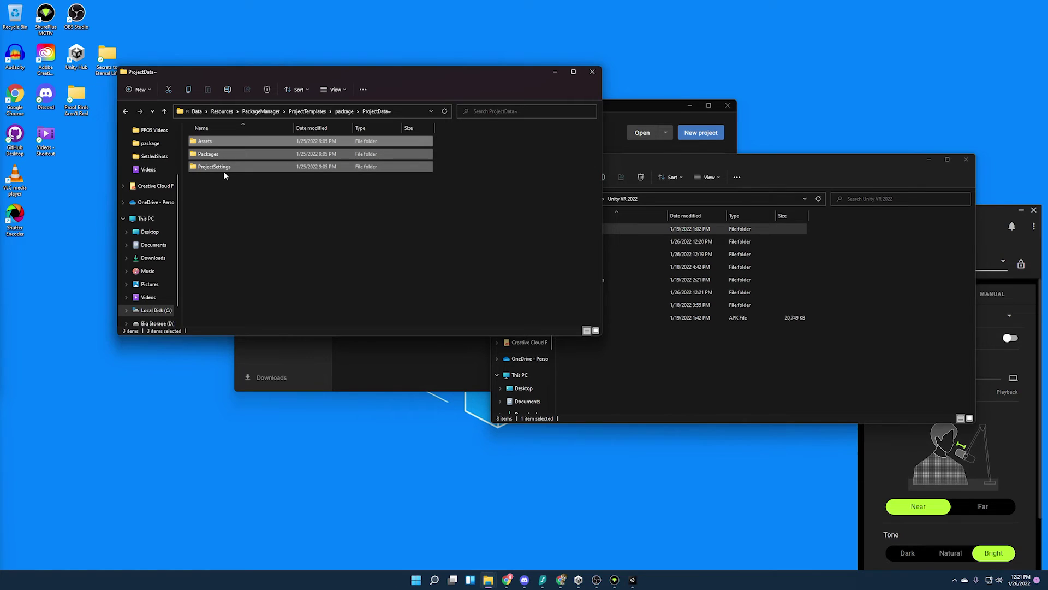
key(Delete)
- Copy the project's Assets, Packages and ProjectSettings into ProjectData~ and open ProjectSettings
click(702, 350)
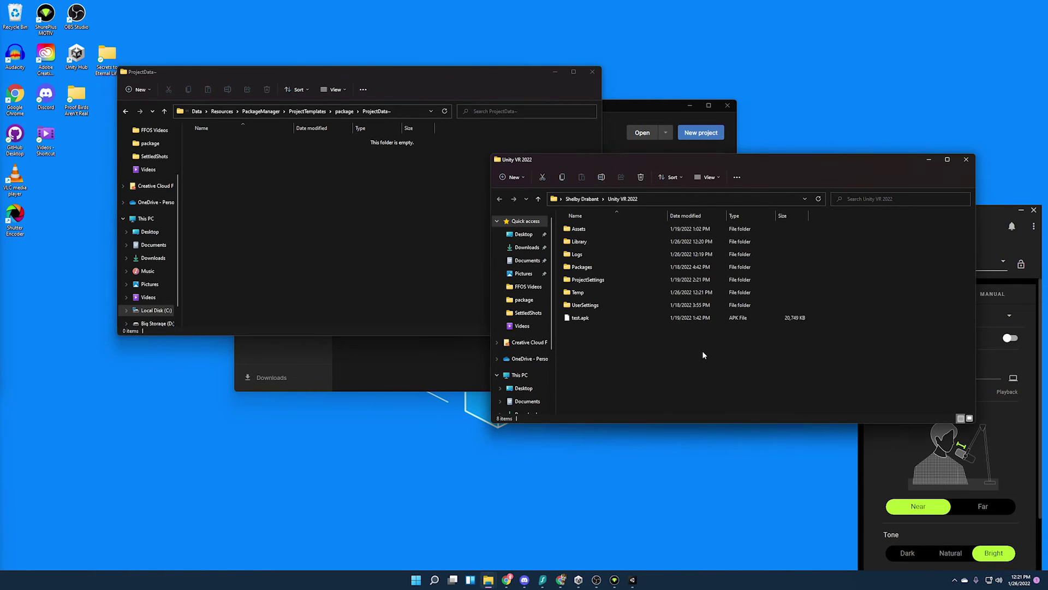
click(584, 229)
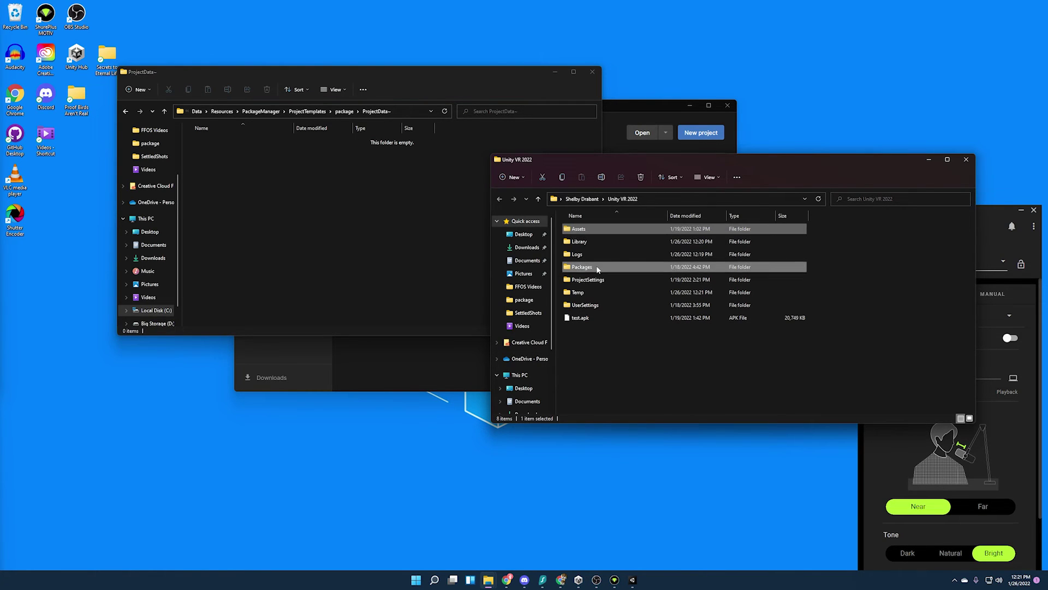
ctrl+click(596, 266)
ctrl+click(597, 280)
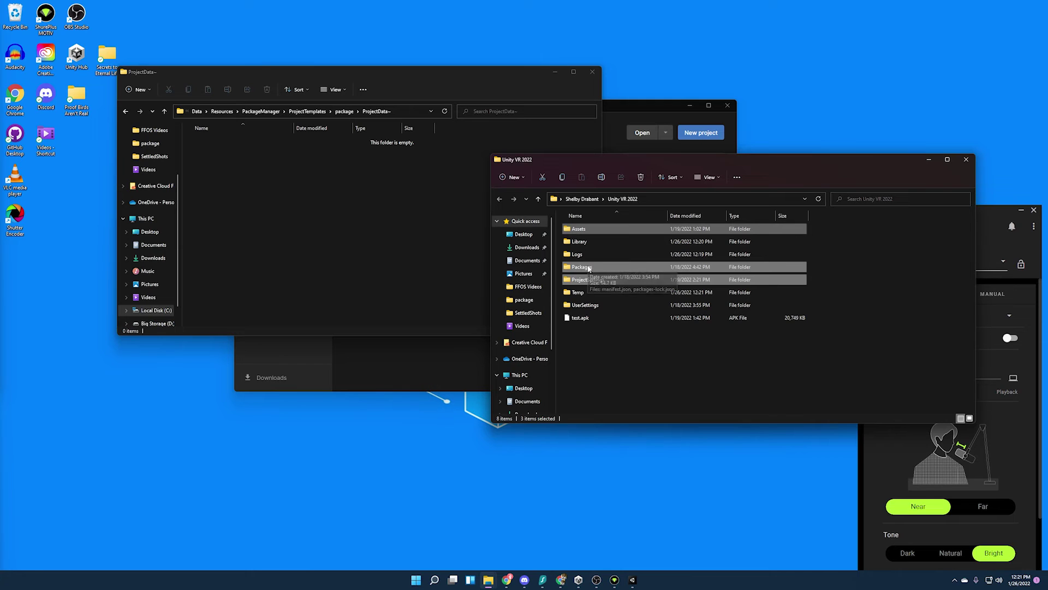
click(369, 247)
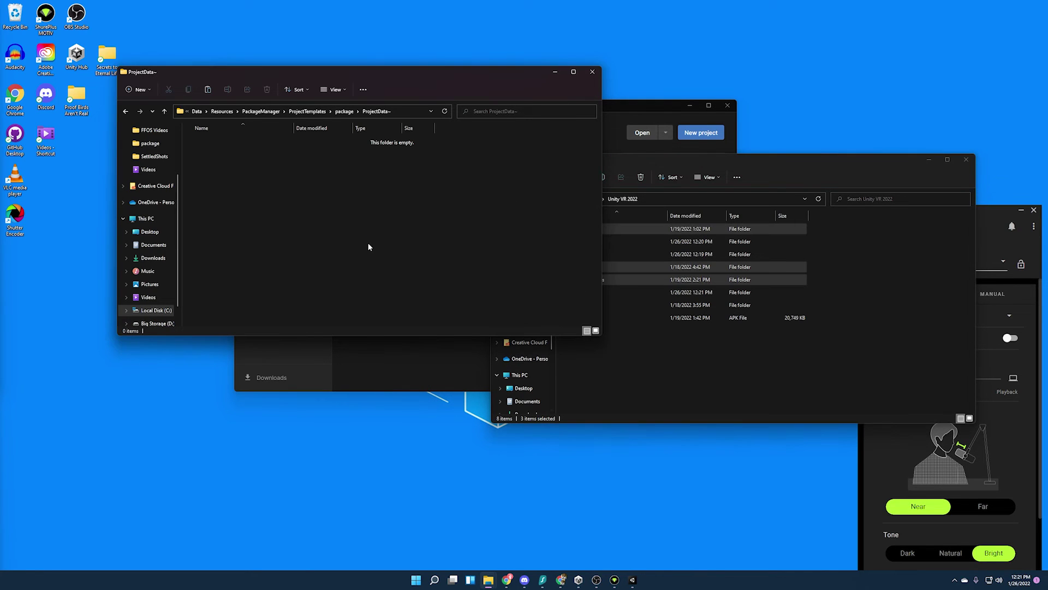
key(ctrl+v)
click(410, 239)
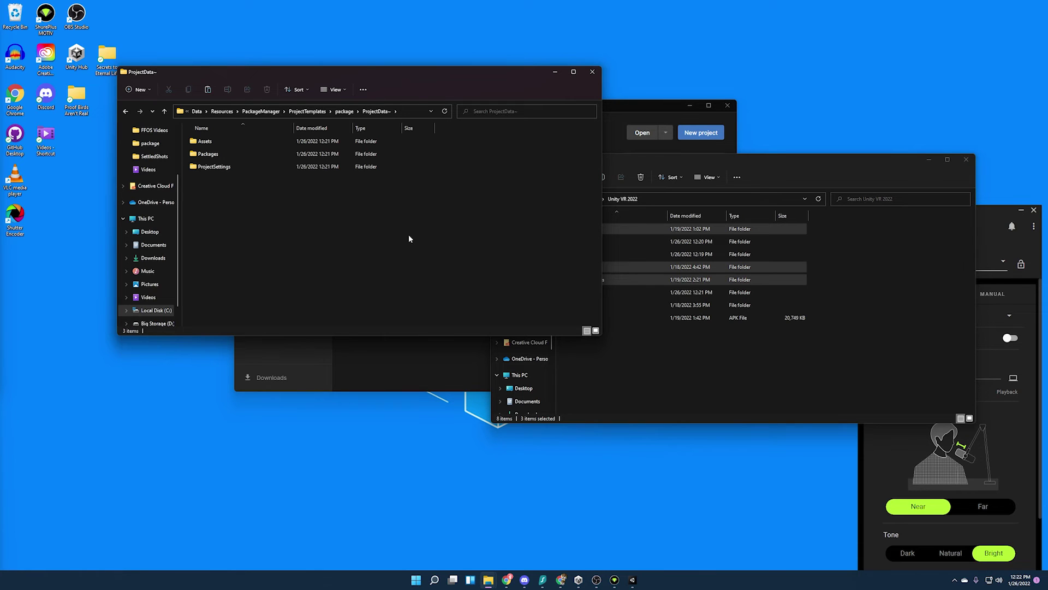
double_click(224, 173)
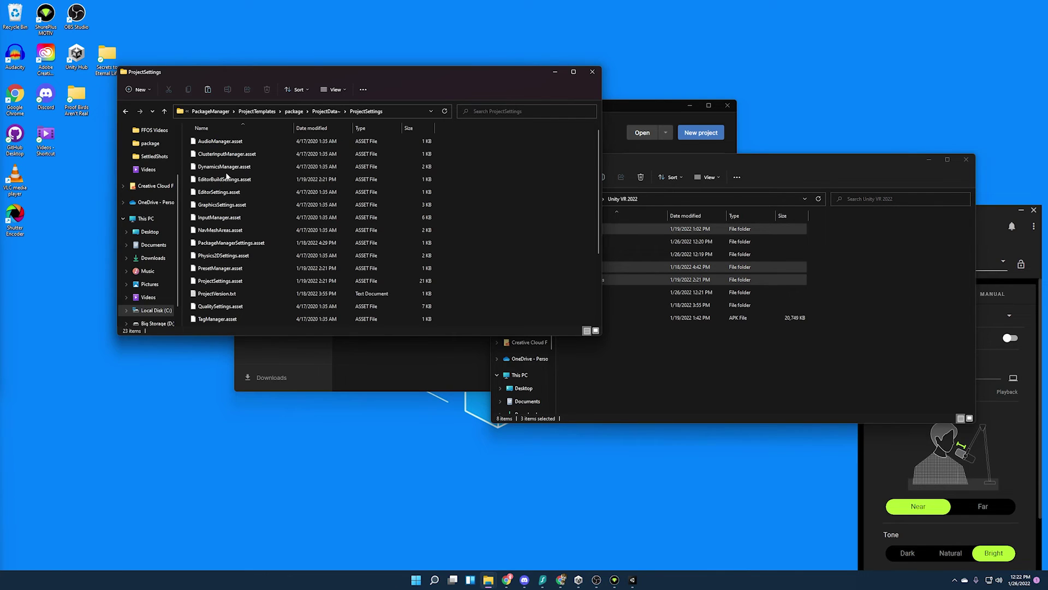
- Delete ProjectVersion.txt from the template's ProjectSettings folder
scroll(239, 218, down, 1)
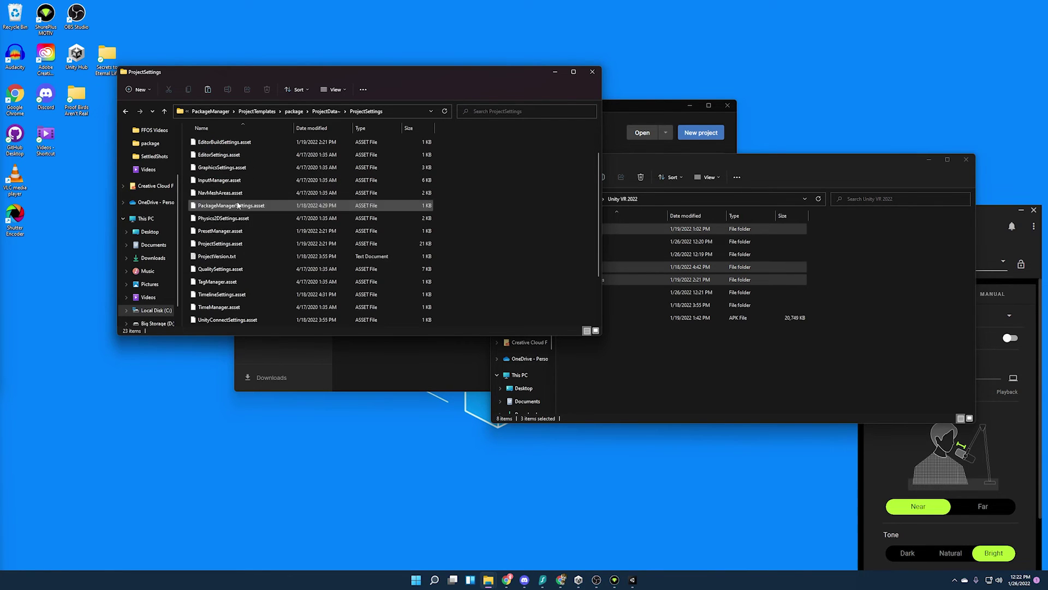
click(231, 258)
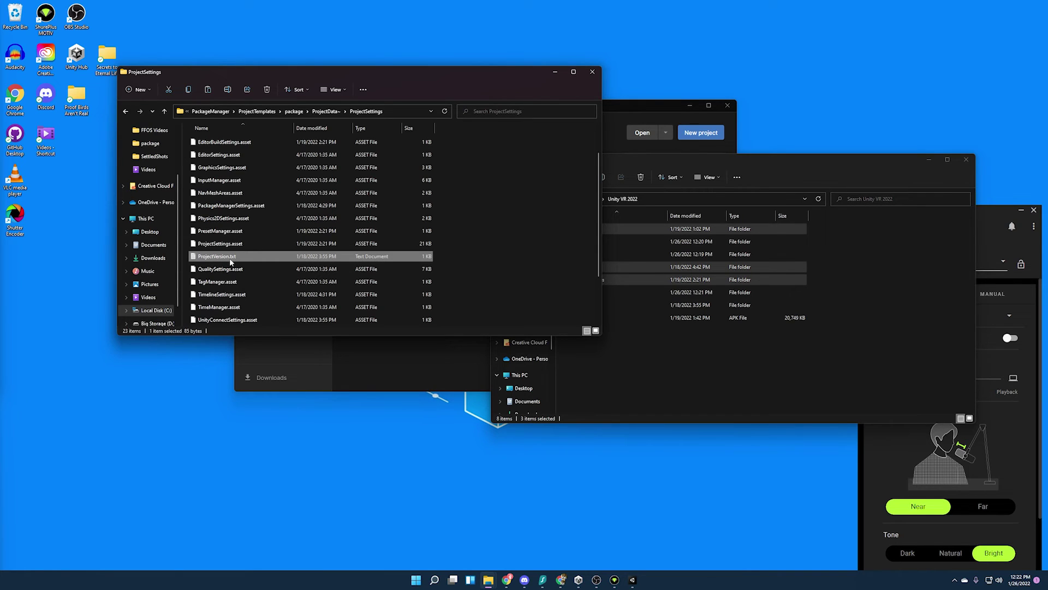
key(Delete)
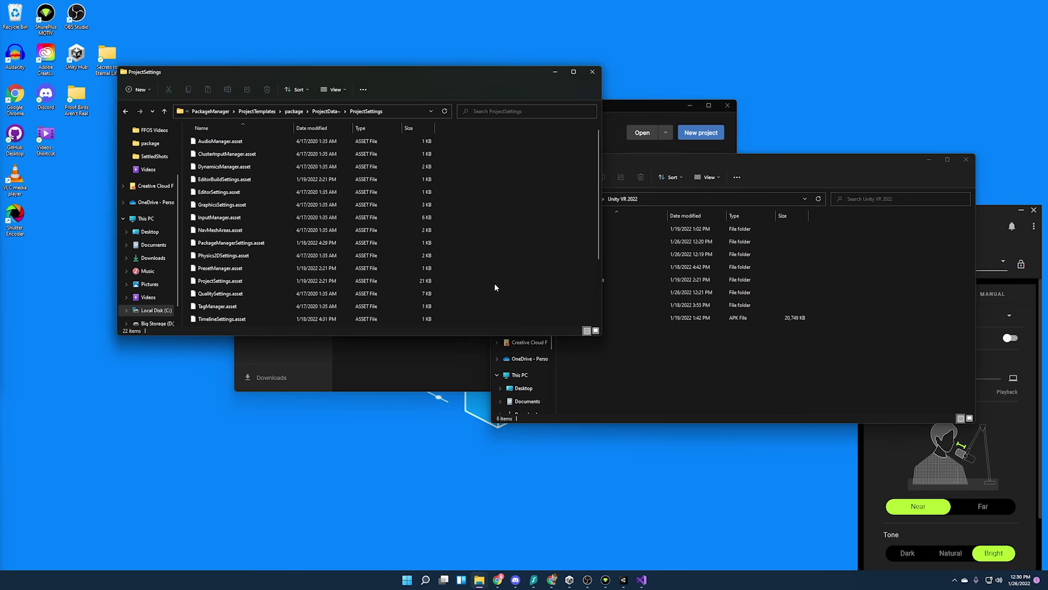
- Return to ProjectTemplates and run 7-Zip File Manager as administrator
key(alt+Up)
key(alt+Up)
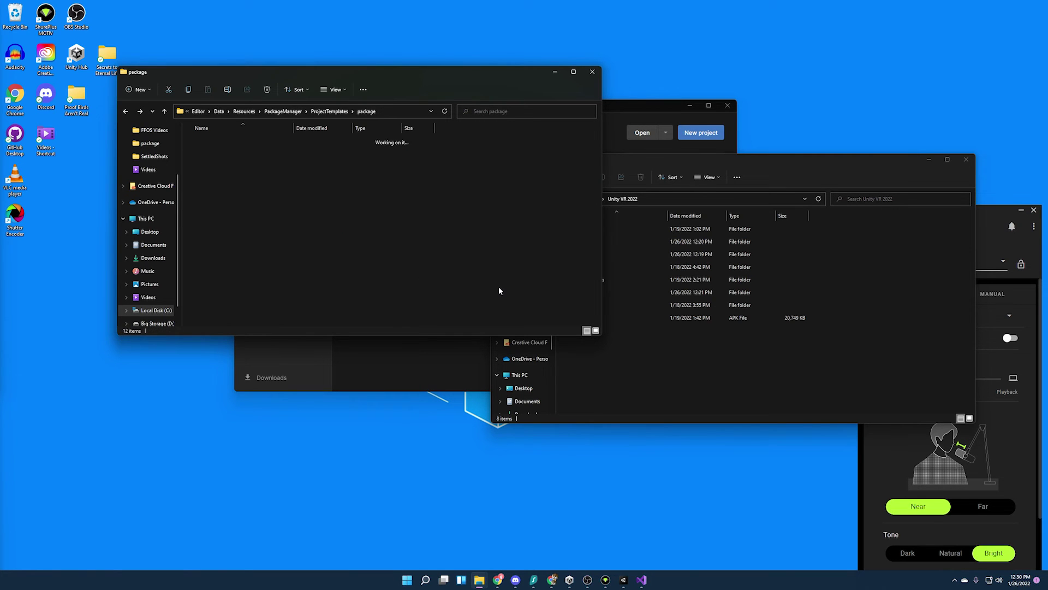
key(alt+Up)
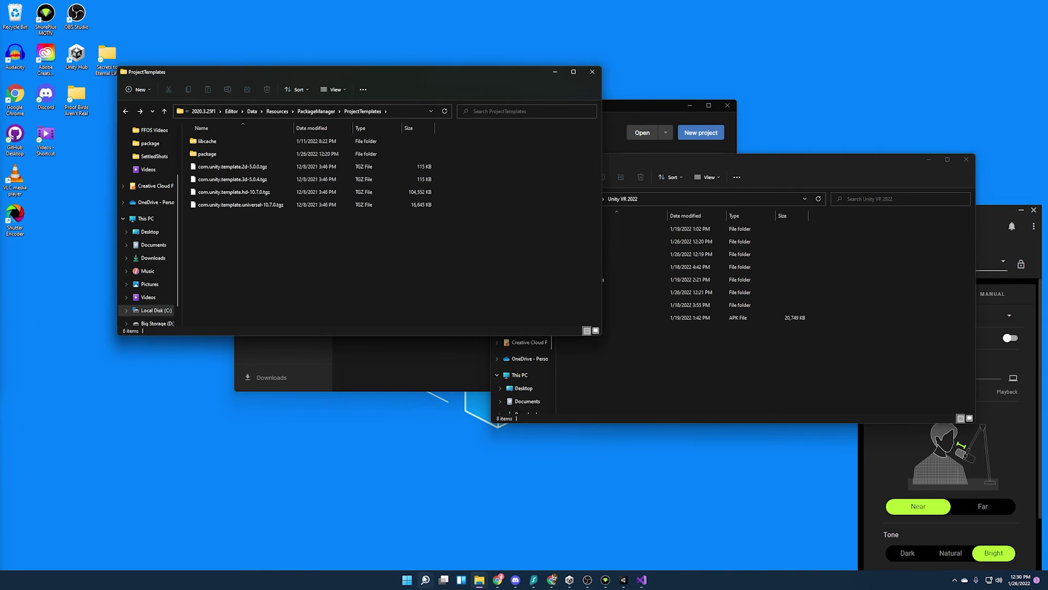
click(425, 578)
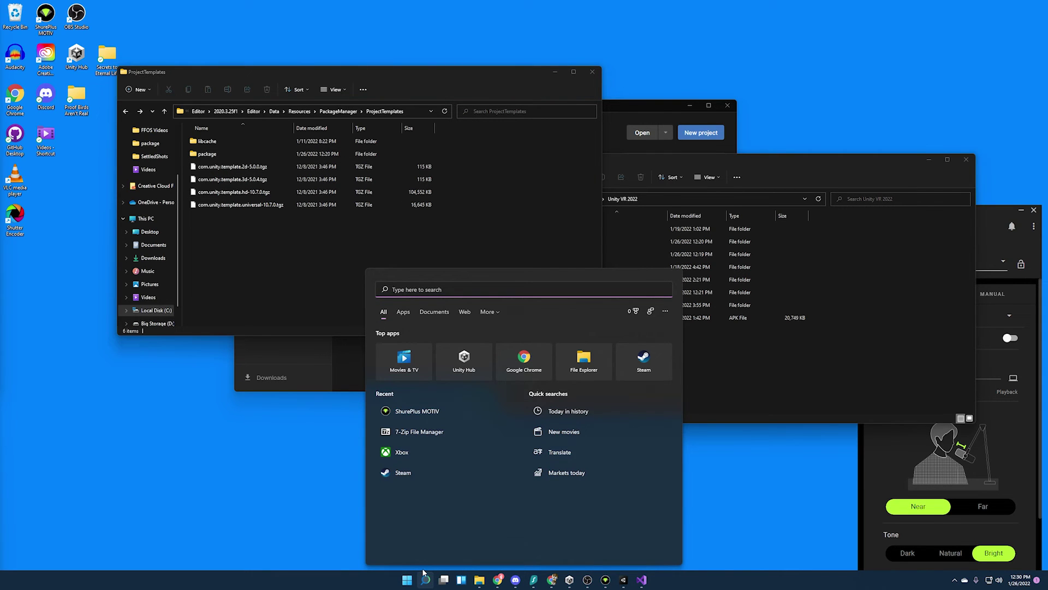
right_click(428, 434)
click(440, 441)
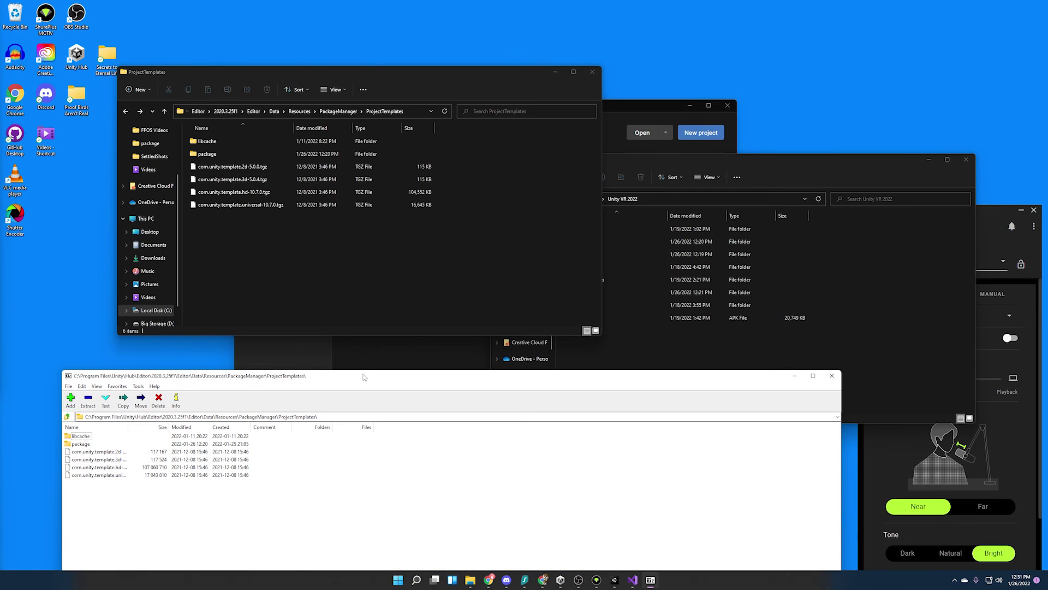
drag(365, 376, 423, 84)
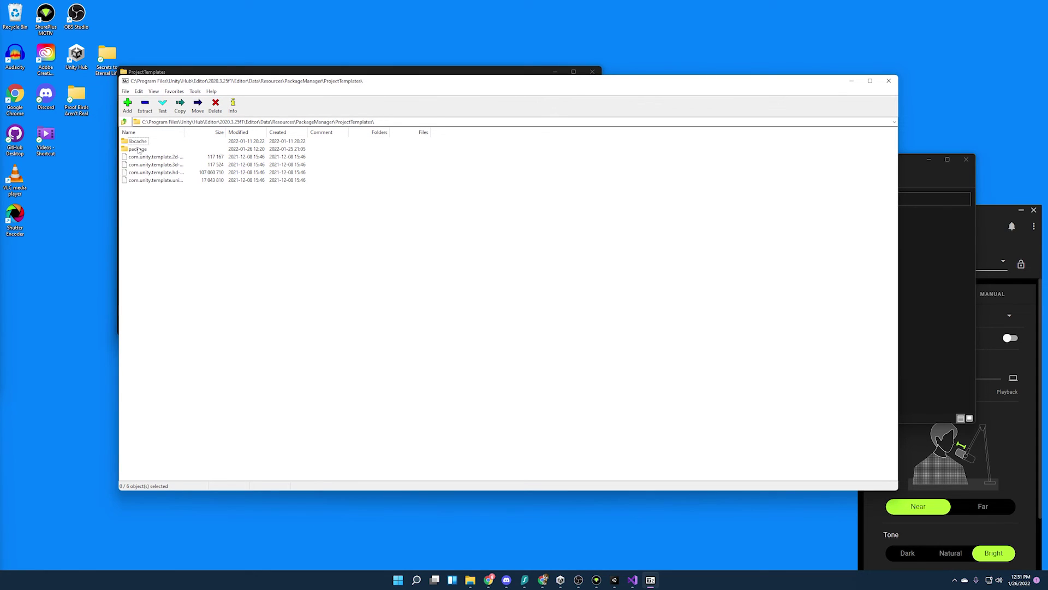
click(146, 150)
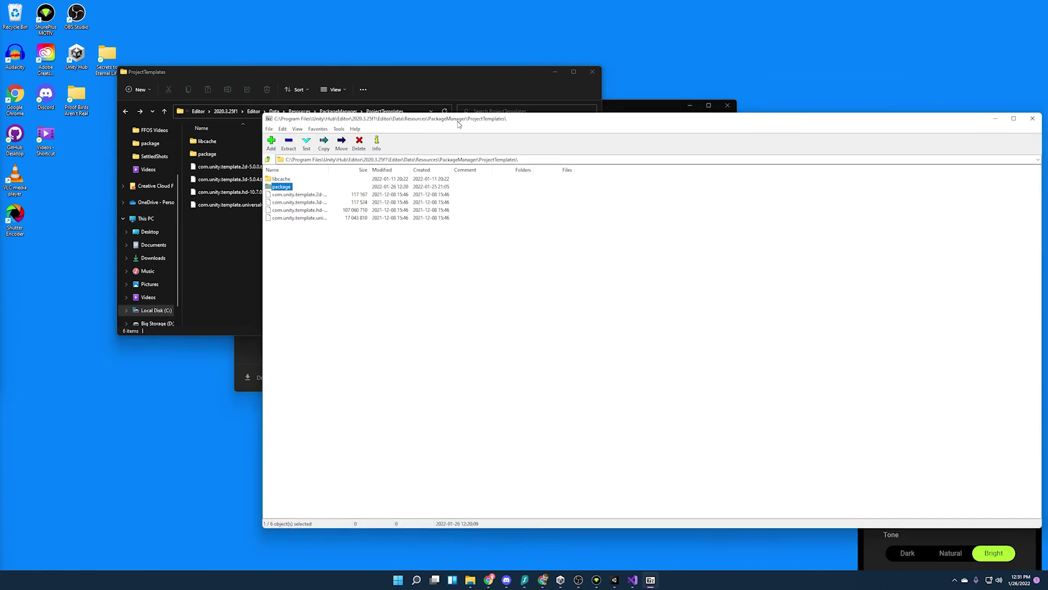
drag(314, 82, 439, 155)
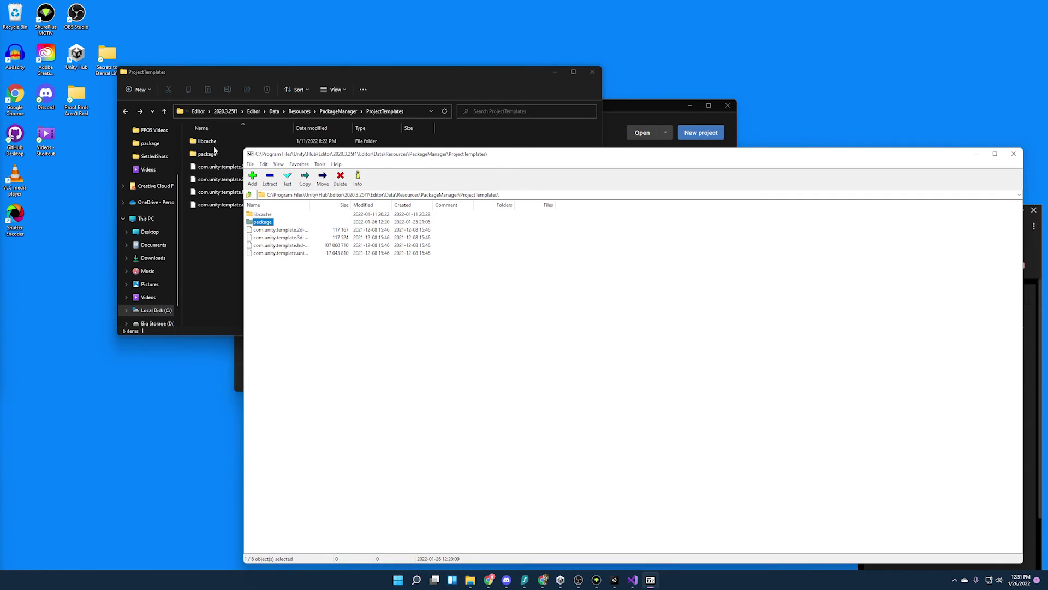
- Start adding the package folder to a 7-Zip archive in tar format
right_click(266, 223)
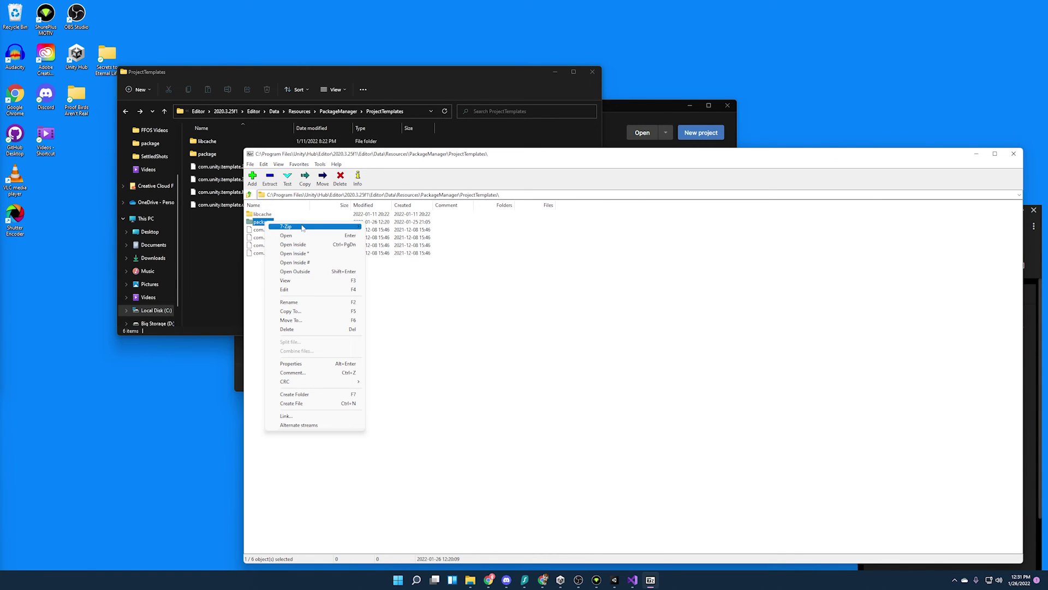
mouse_move(328, 226)
click(382, 226)
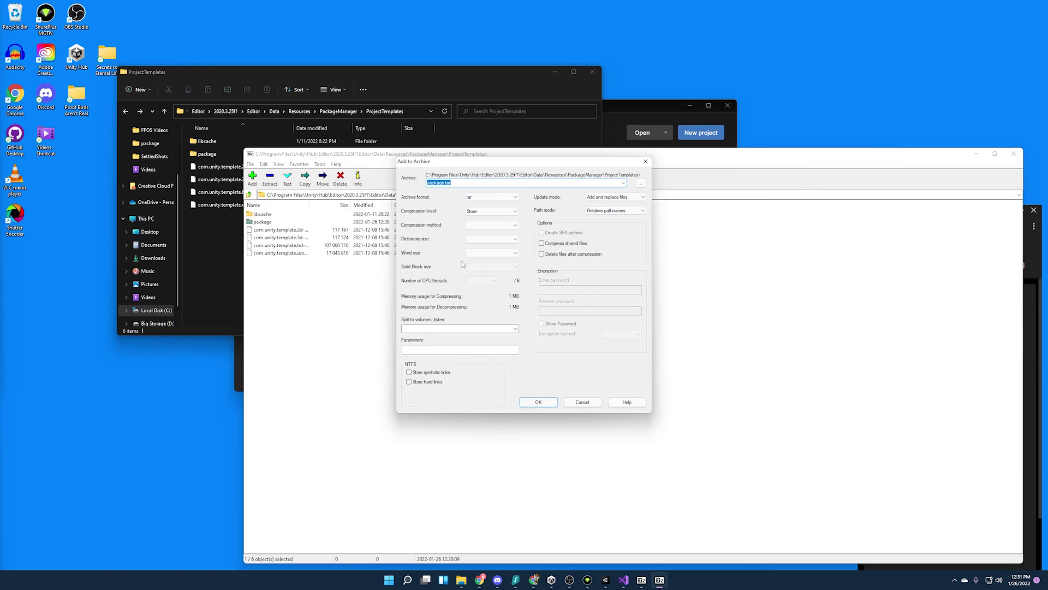
click(490, 197)
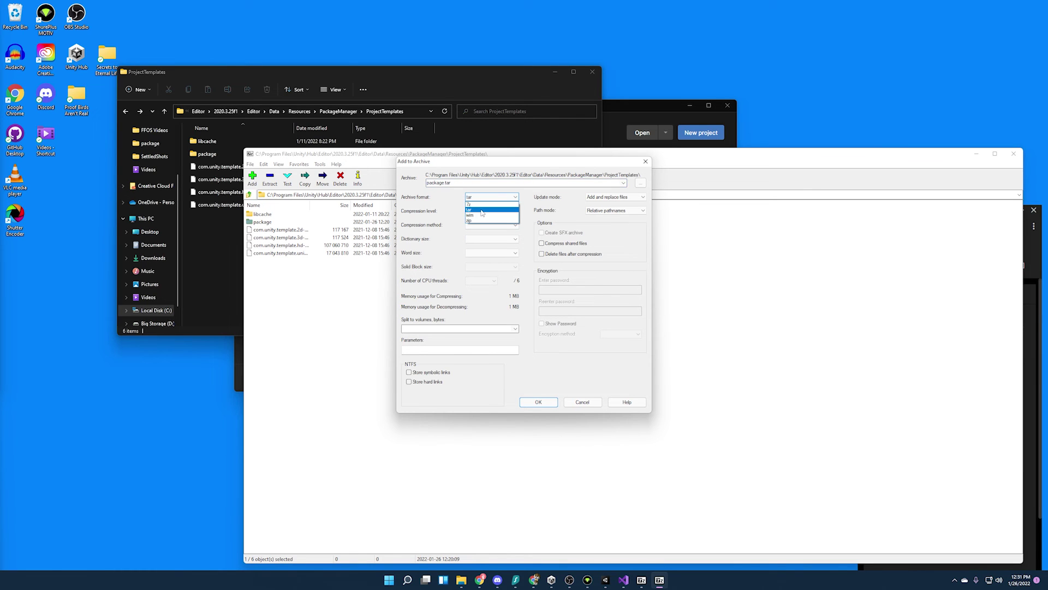
click(480, 209)
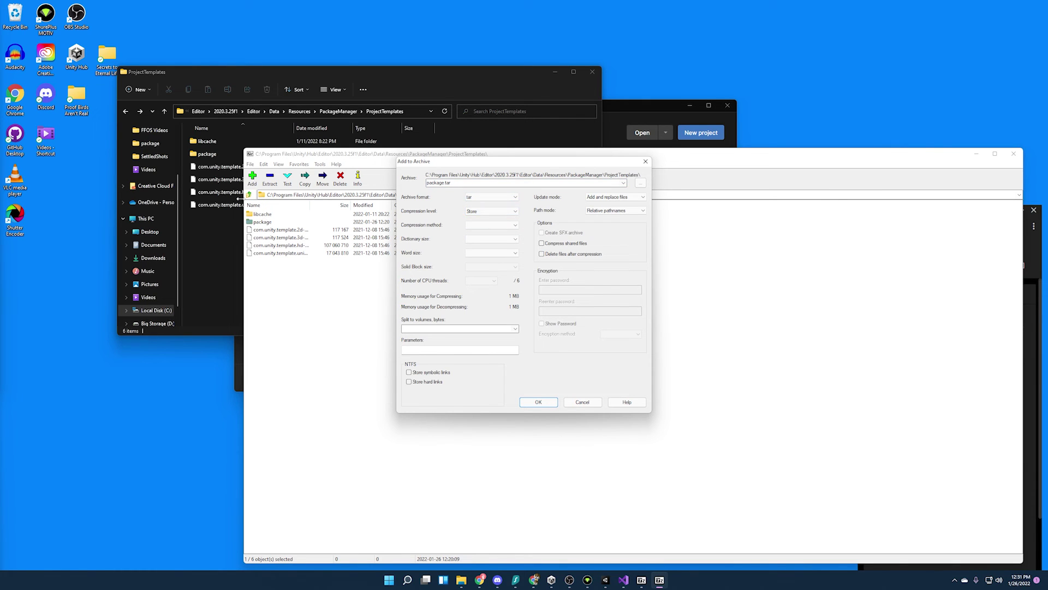
drag(314, 159, 398, 270)
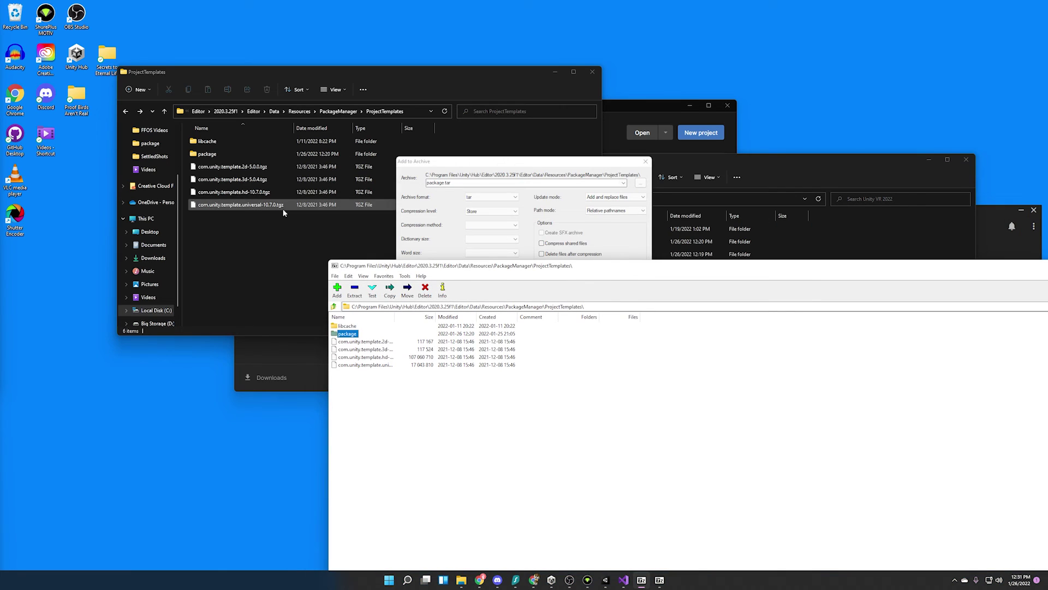
click(478, 155)
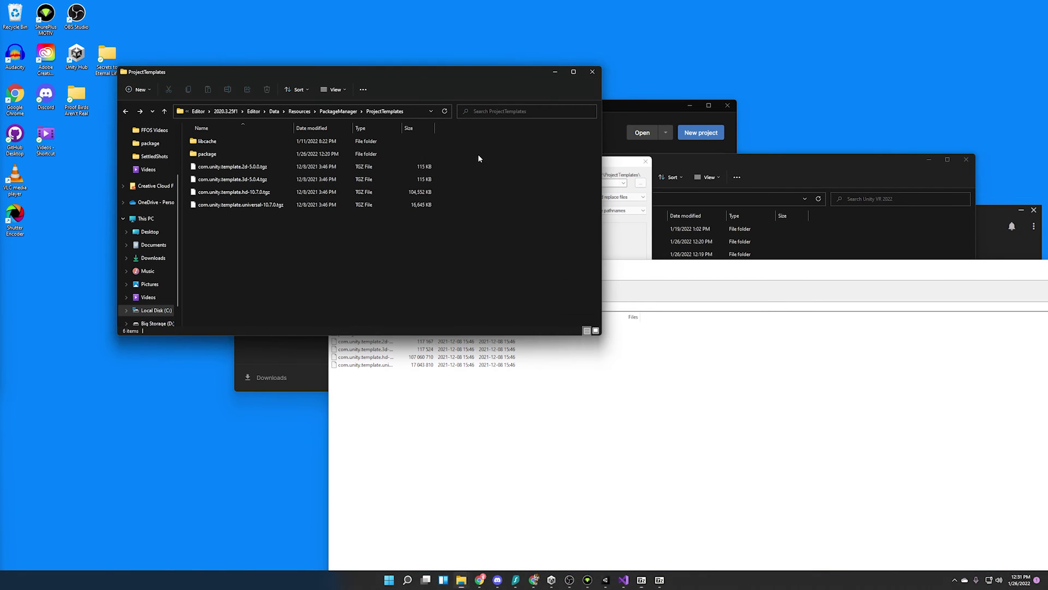
click(613, 168)
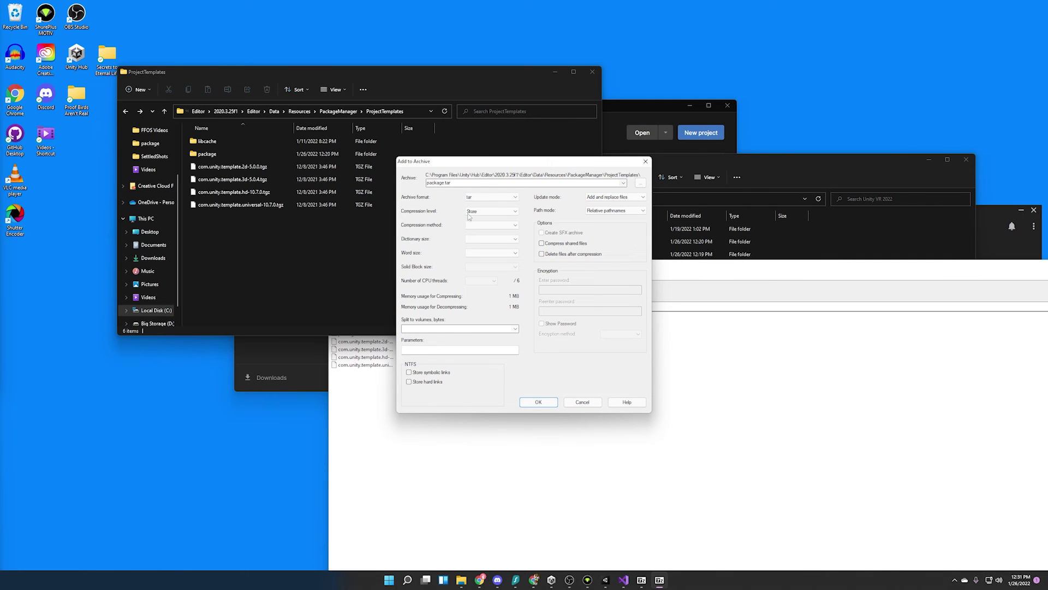
- Name the archive with the template name from package.json and create it in ProjectTemplates
click(624, 580)
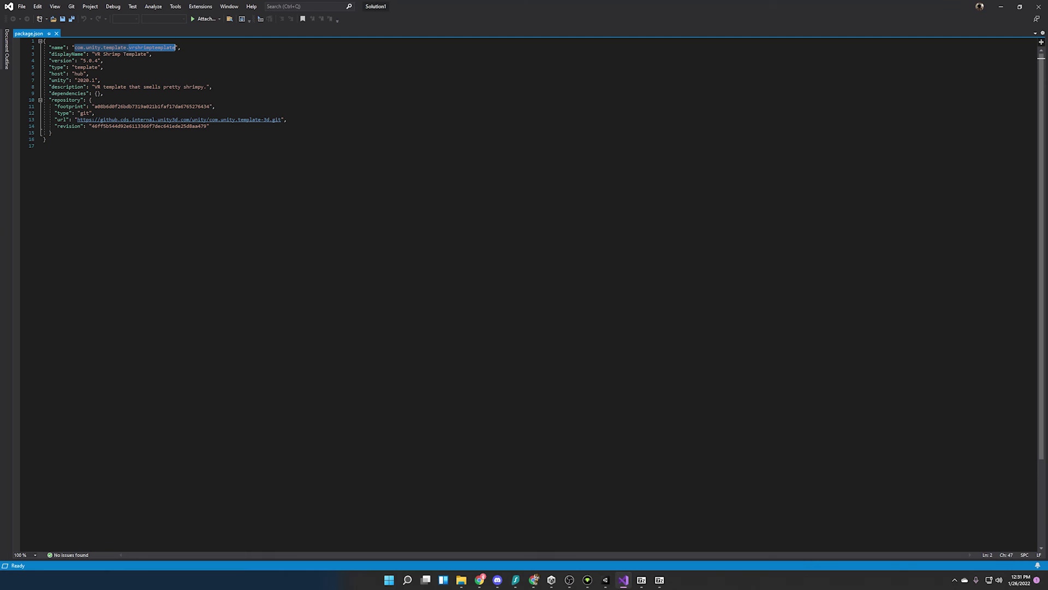
click(44, 146)
drag(175, 48, 75, 48)
key(ctrl+c)
click(1001, 7)
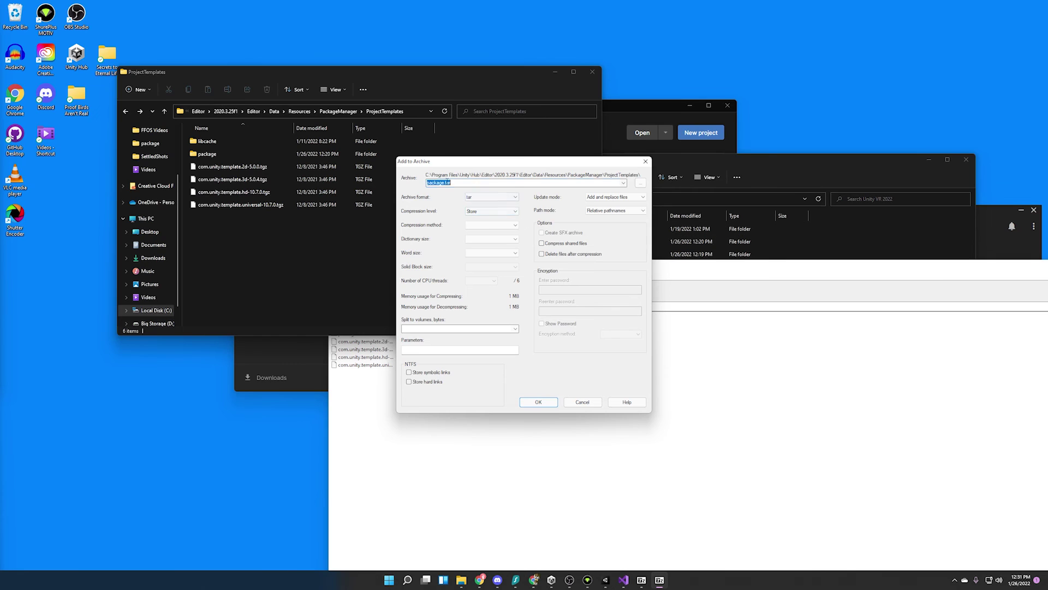
key(ctrl+v)
click(535, 404)
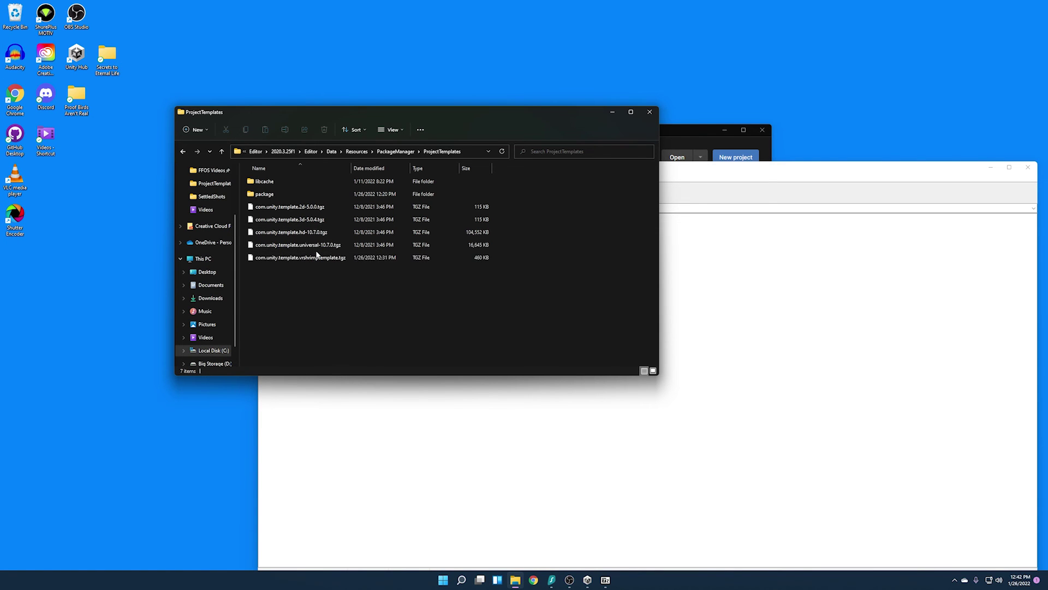
- Delete the leftover package folder from ProjectTemplates and close 7-Zip
click(267, 197)
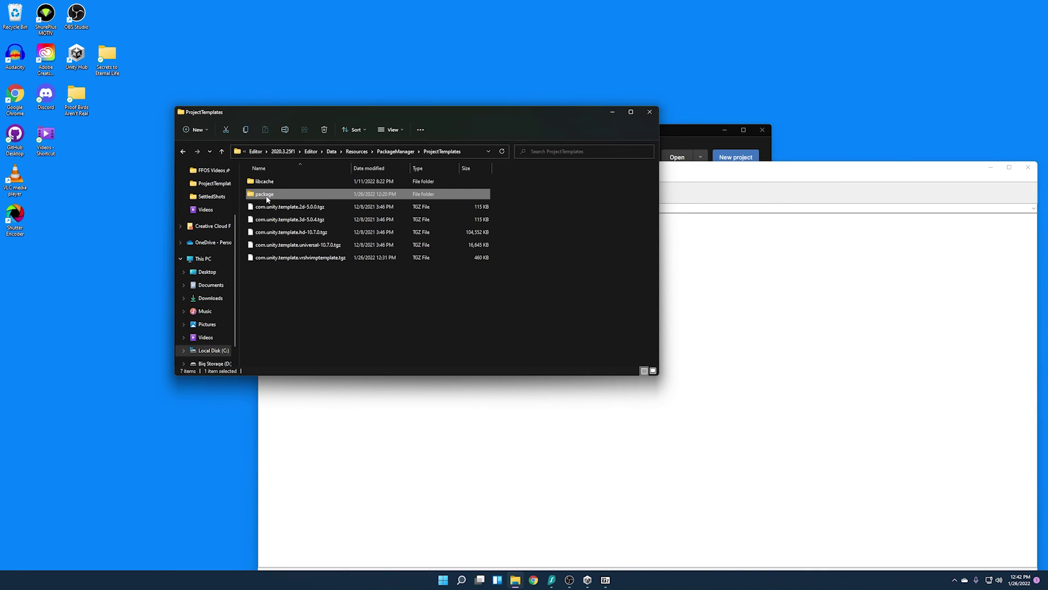
key(Delete)
click(1031, 168)
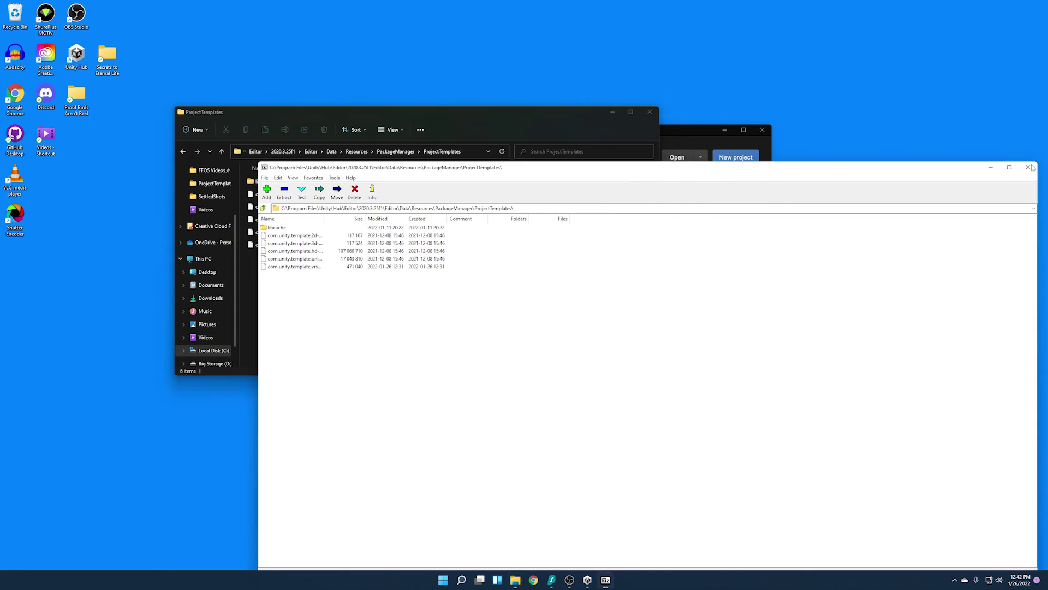
click(1029, 168)
- Quit Unity Hub from the system tray, relaunch it, and begin a new project
click(766, 258)
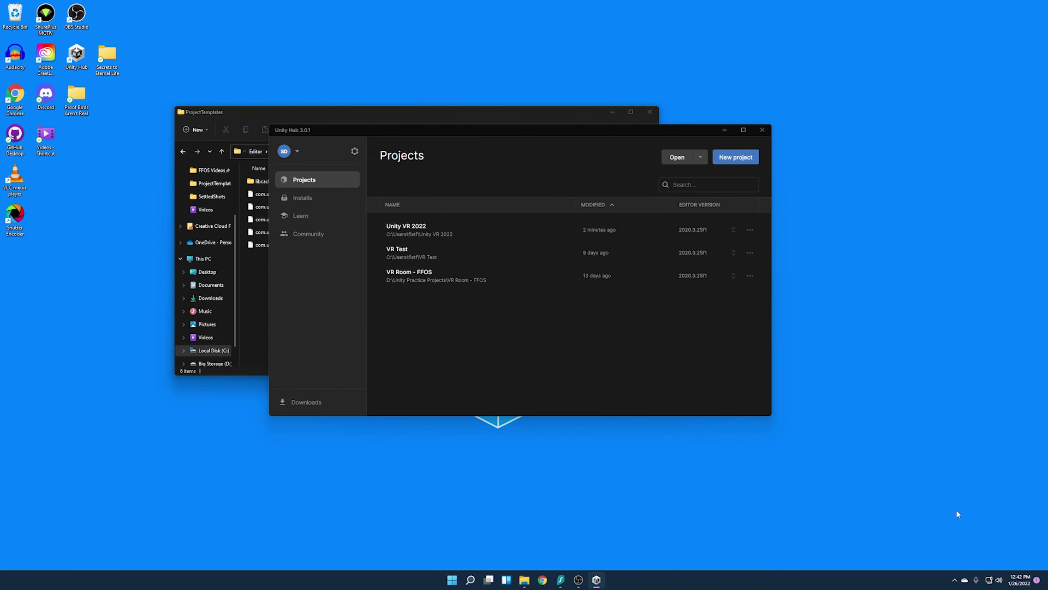
click(954, 579)
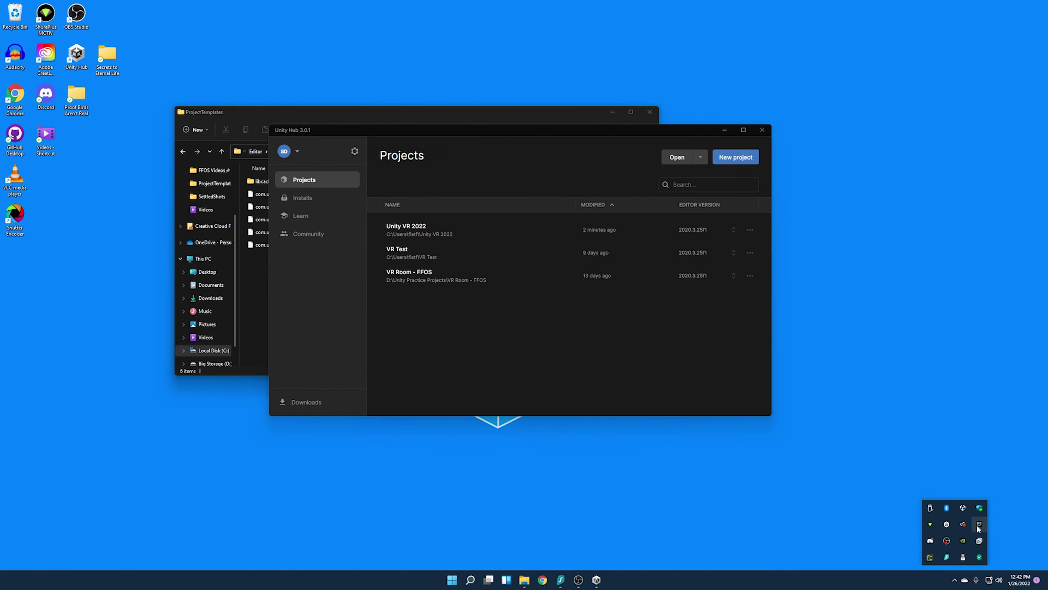
right_click(963, 507)
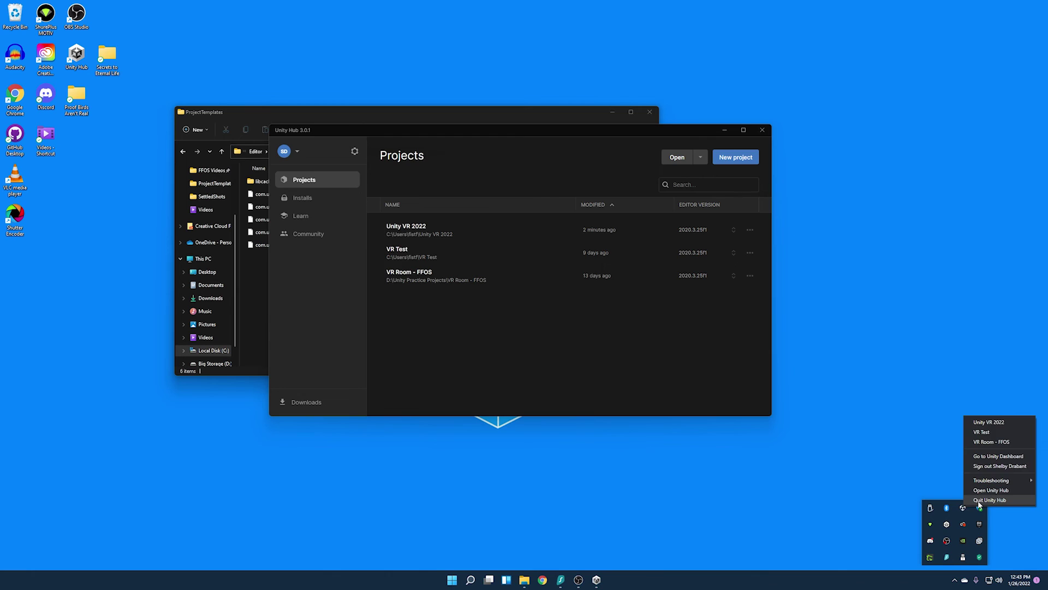
click(980, 500)
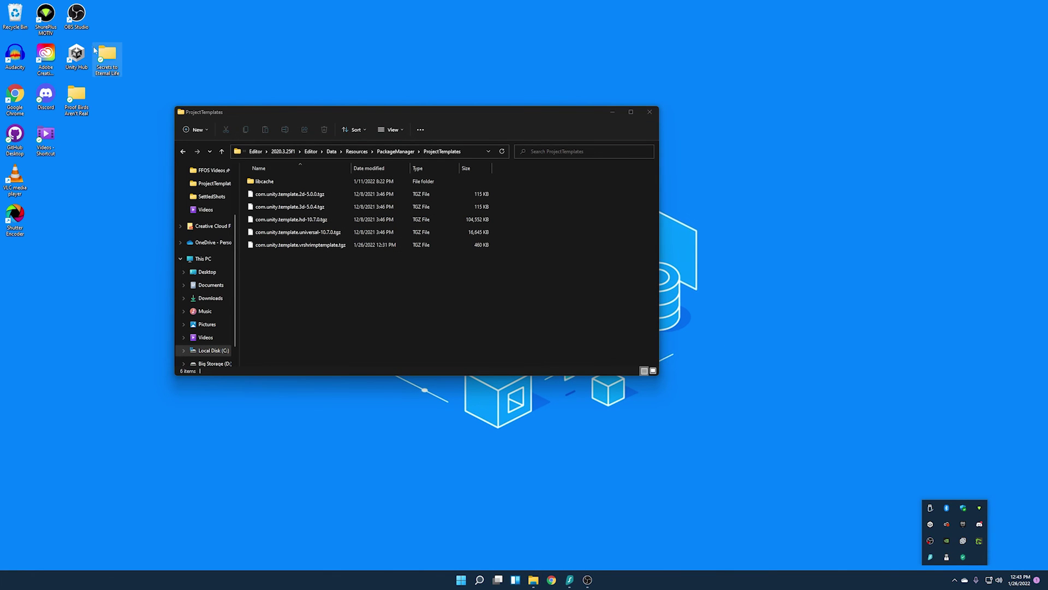
click(379, 61)
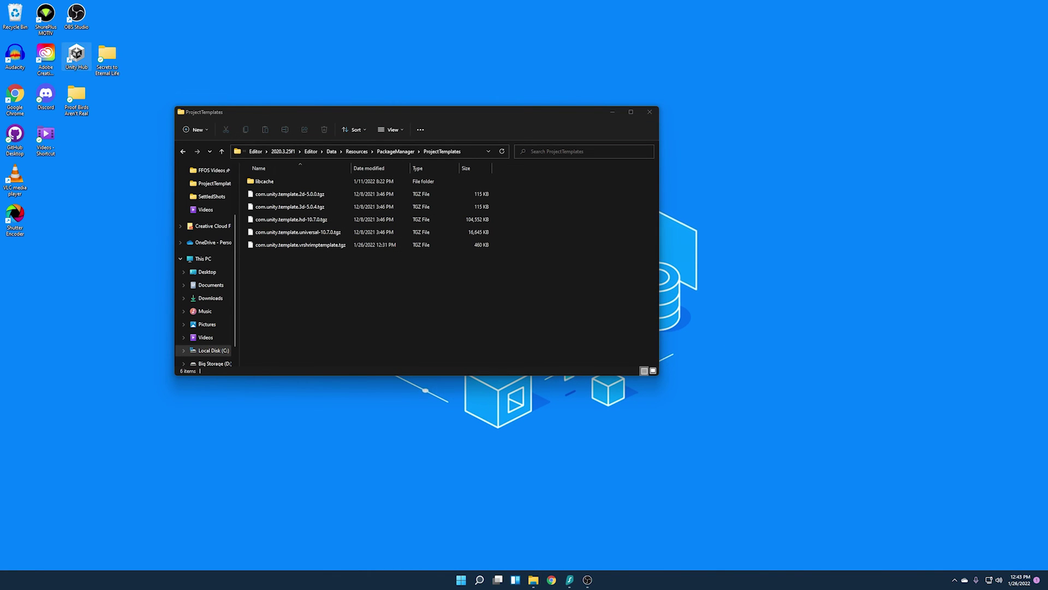
click(76, 55)
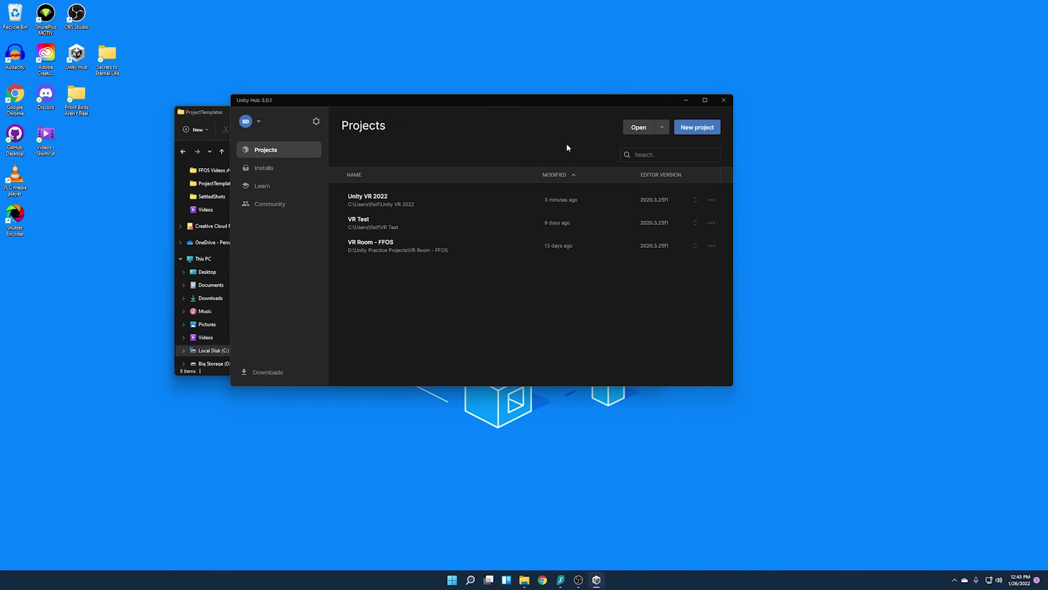
click(695, 129)
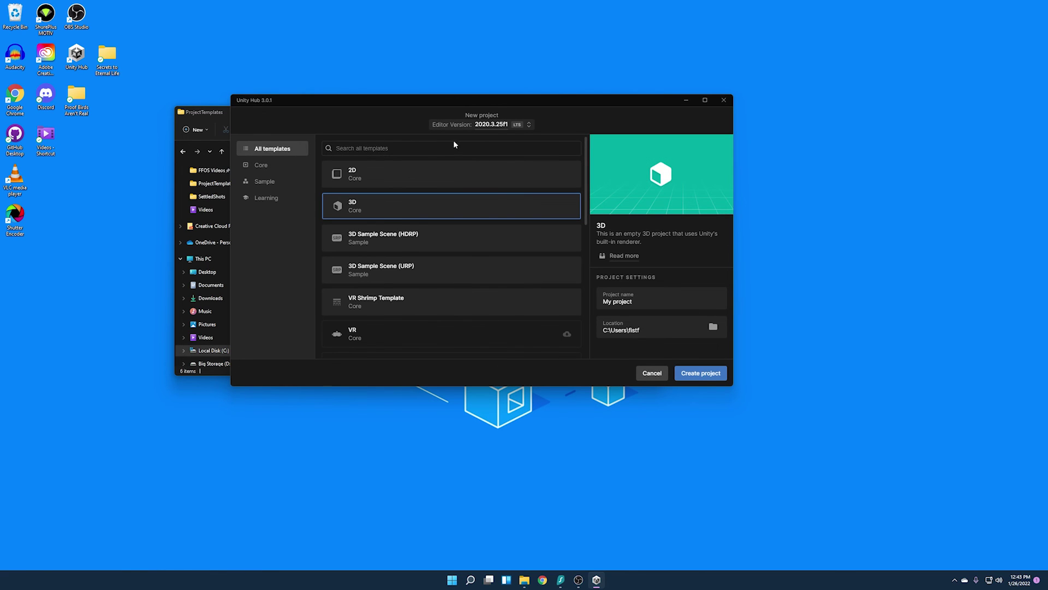
- Create a new project called My project from the VR Shrimp Template
click(411, 306)
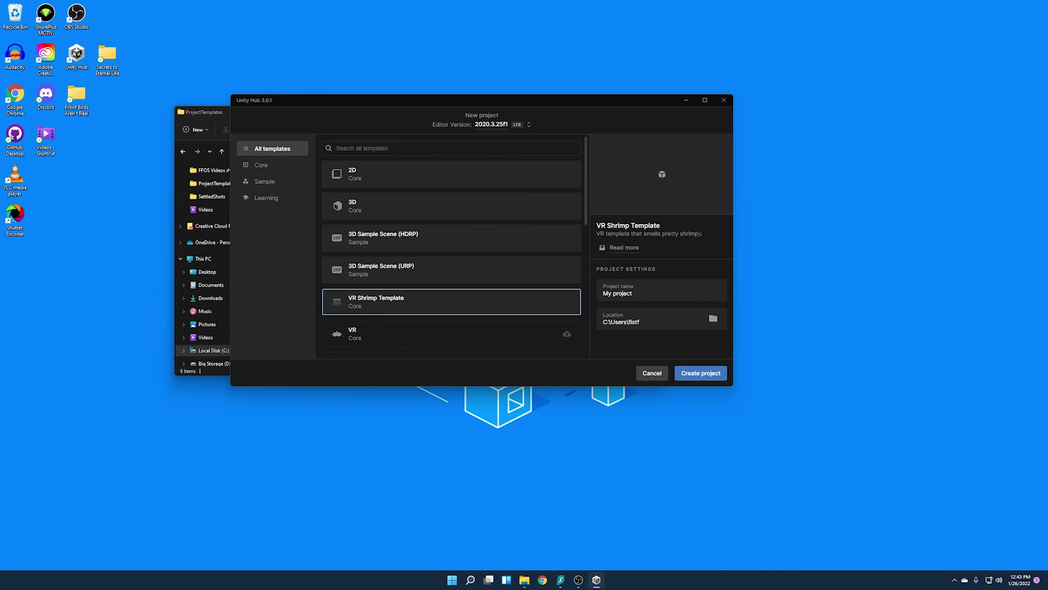
click(709, 374)
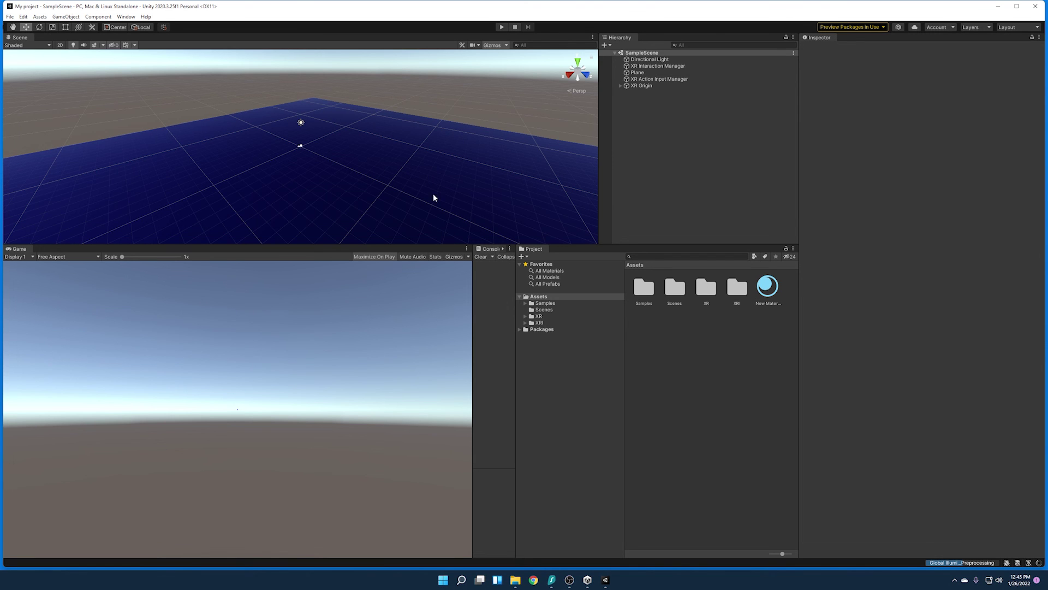
- Enlarge the Scene view and turn the camera to view the XR Origin and Plane toward the horizon
right_drag(400, 176, 444, 234)
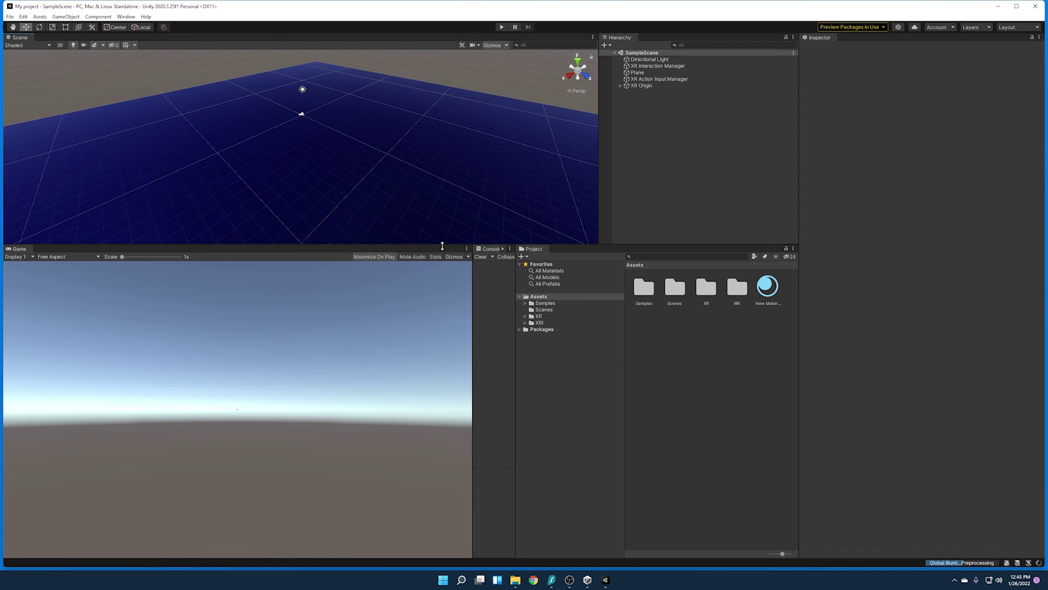
drag(442, 245, 442, 354)
right_drag(367, 236, 543, 211)
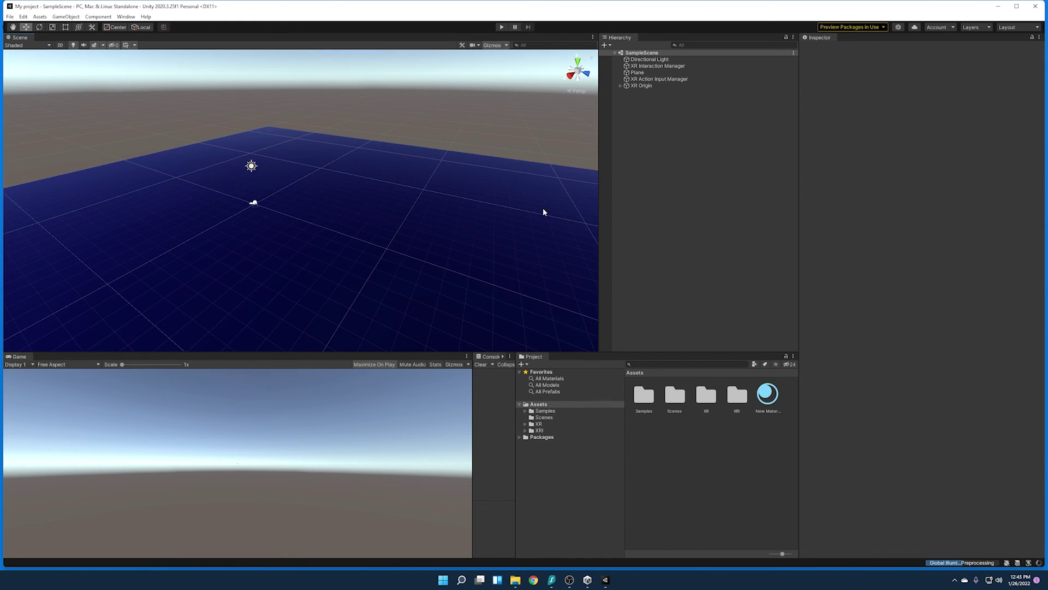